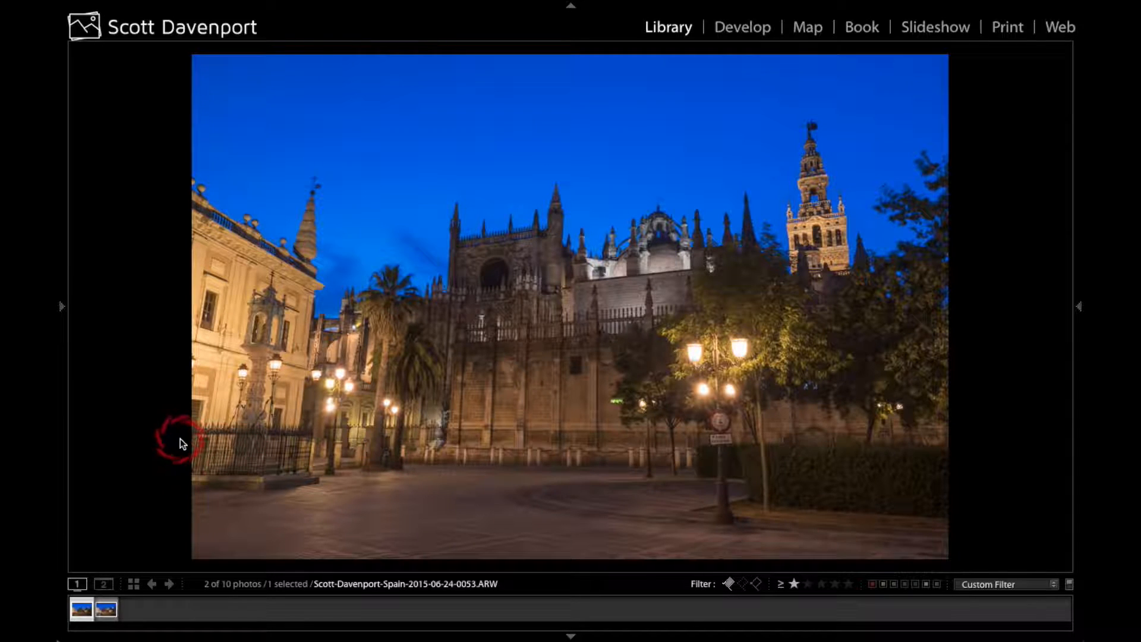
Step: Compare the two cathedral photos, then open the one without the carriage in the Develop module with both side panels shown
key("Right")
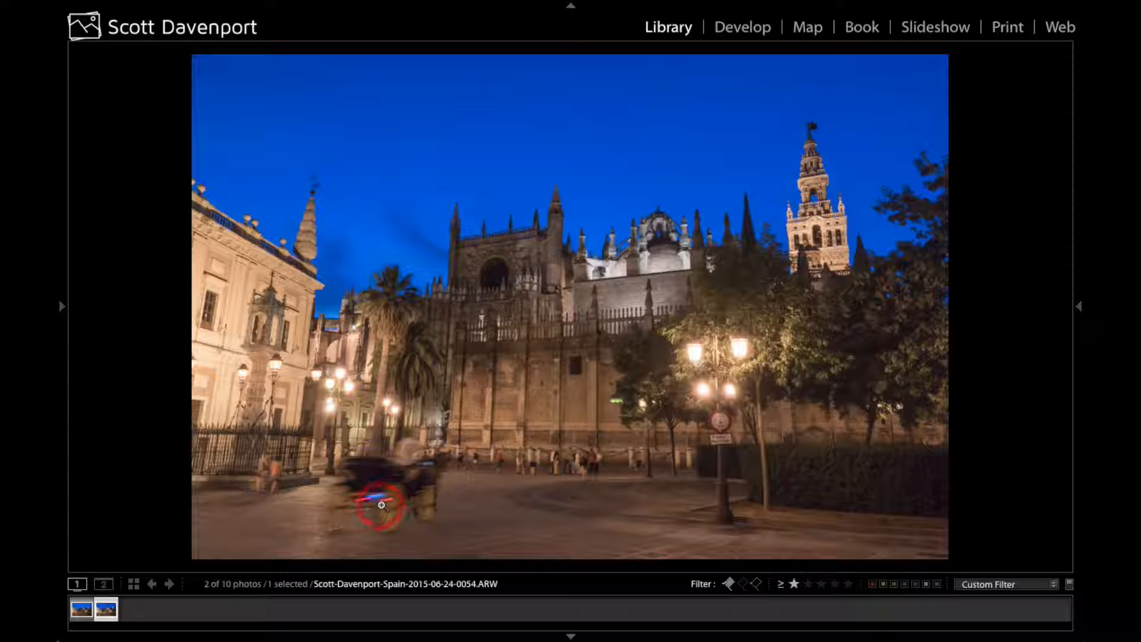
key("Left")
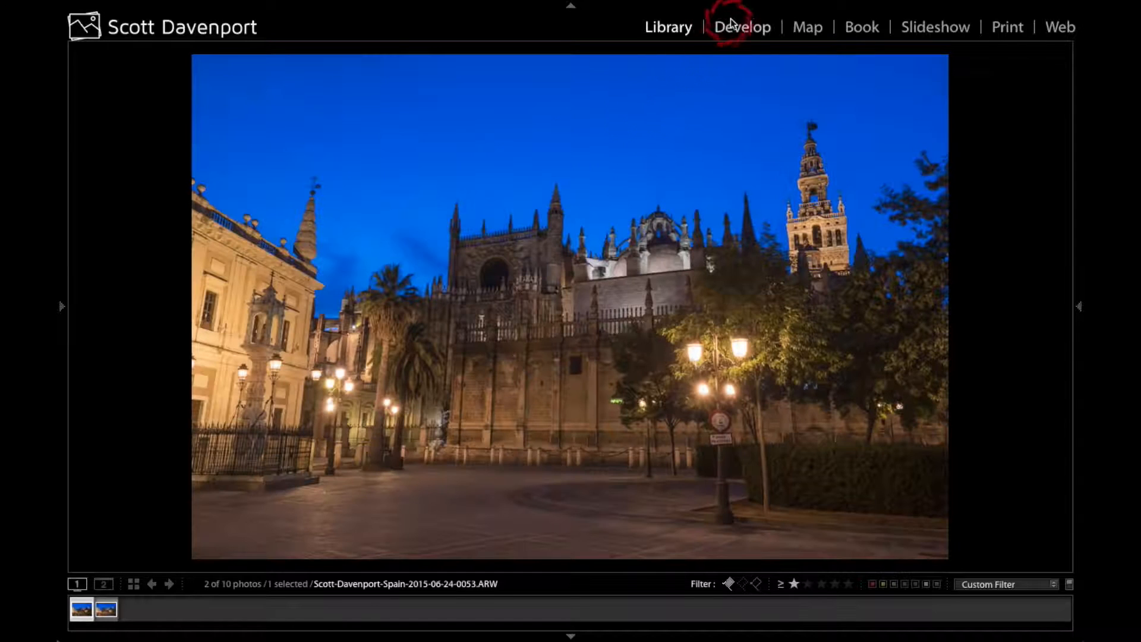
left_click(737, 30)
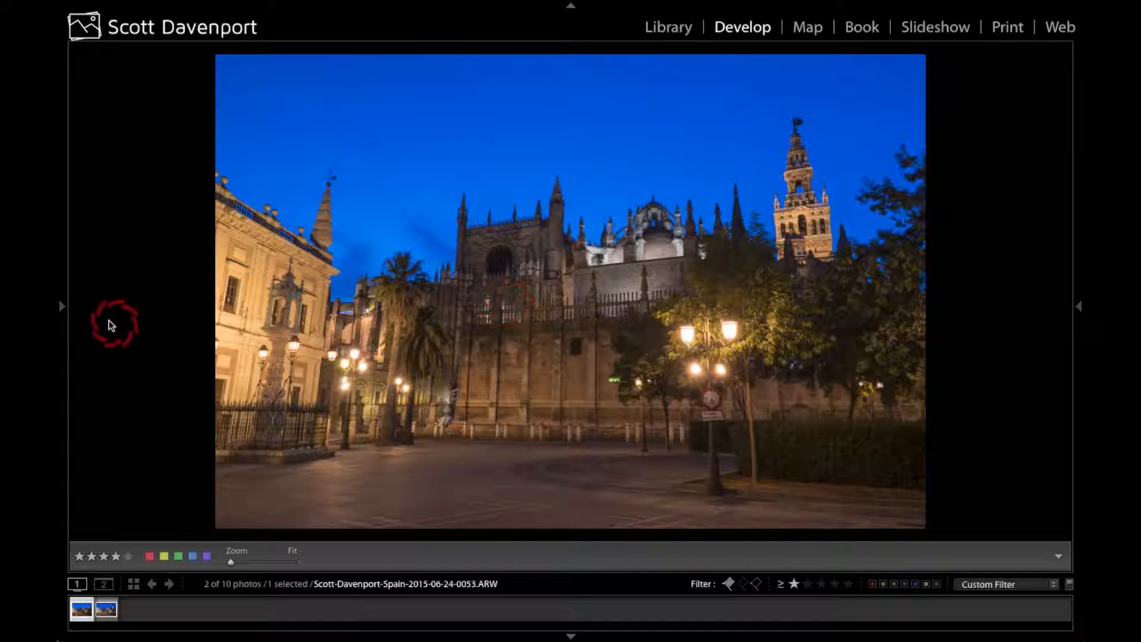
left_click(62, 306)
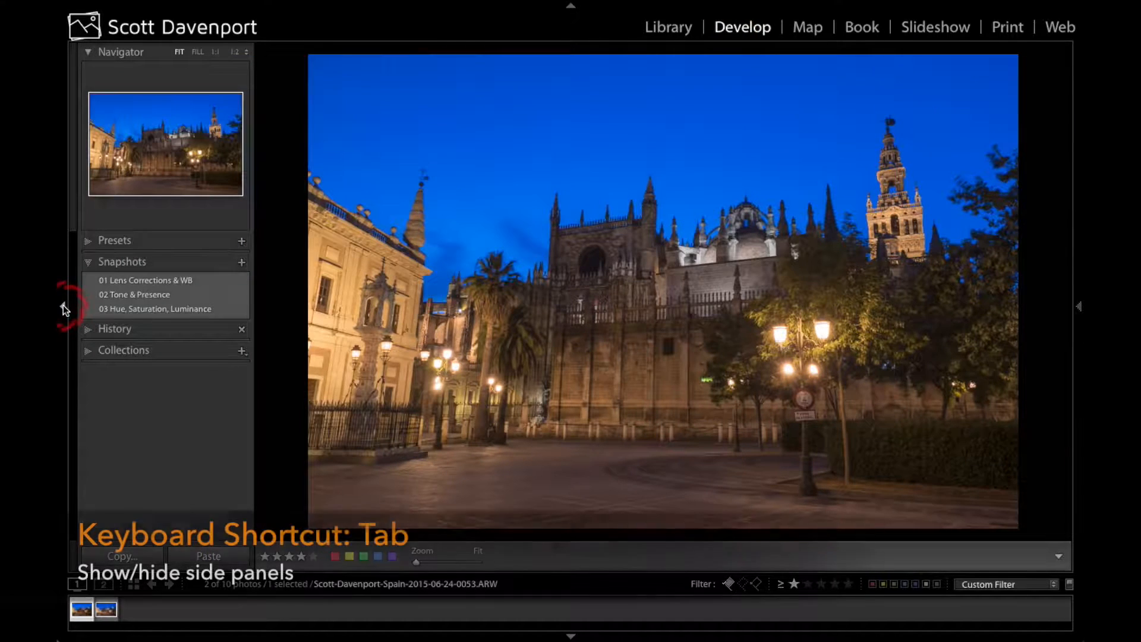
key("Tab")
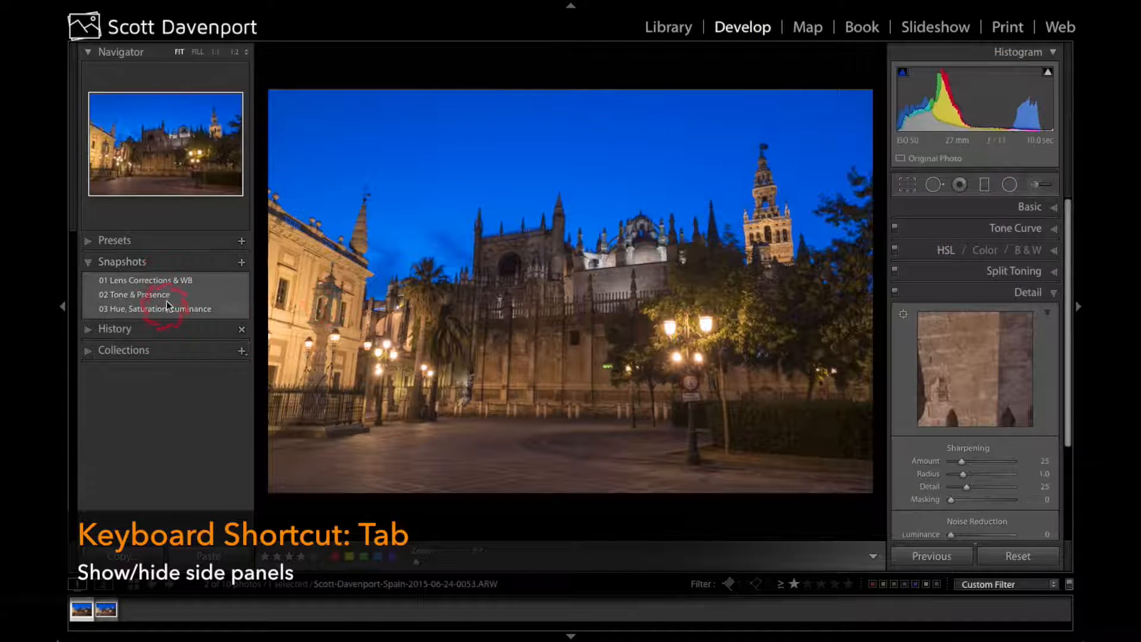
Step: Review the 01 Lens Corrections & WB, 02 Tone & Presence and 03 Hue, Saturation, Luminance snapshots along with their Basic adjustments
left_click(170, 281)
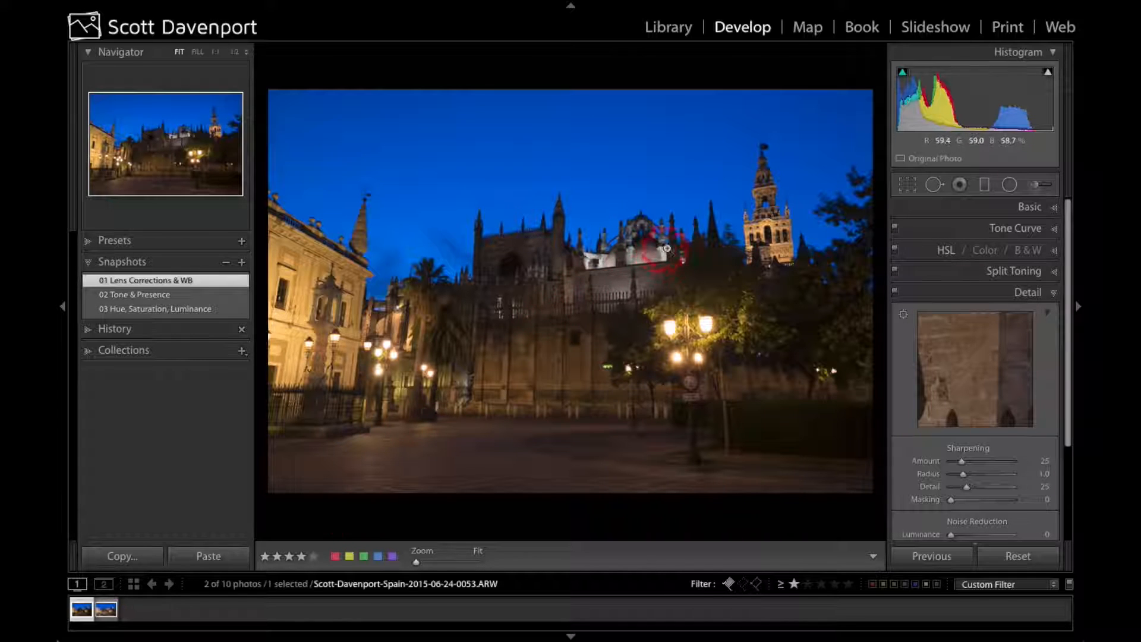
left_click(1029, 207)
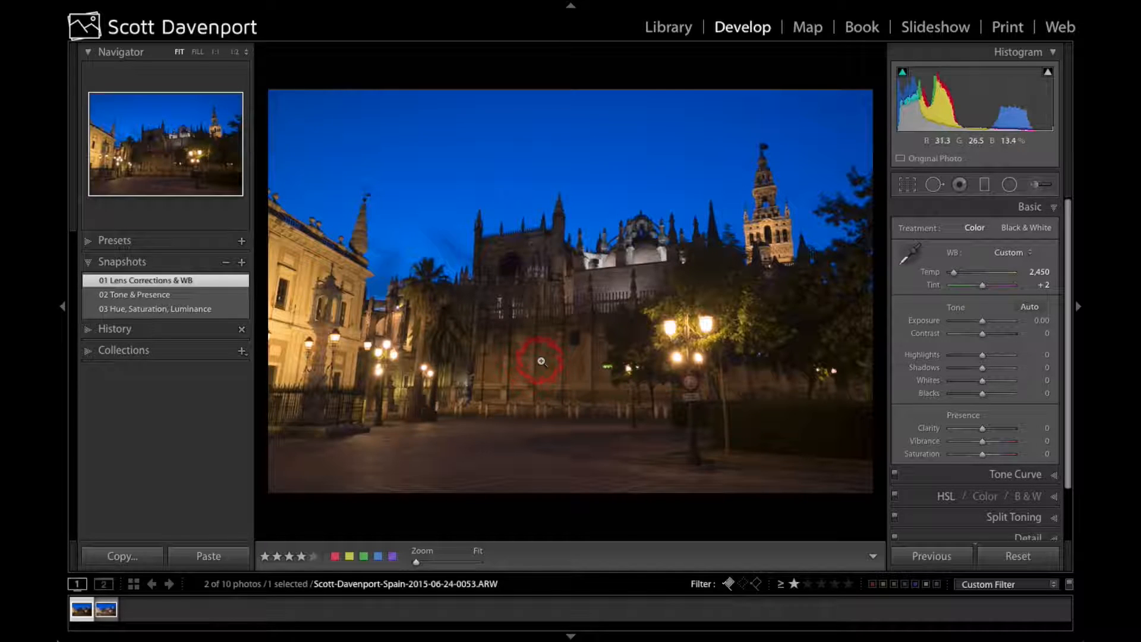
left_click(169, 298)
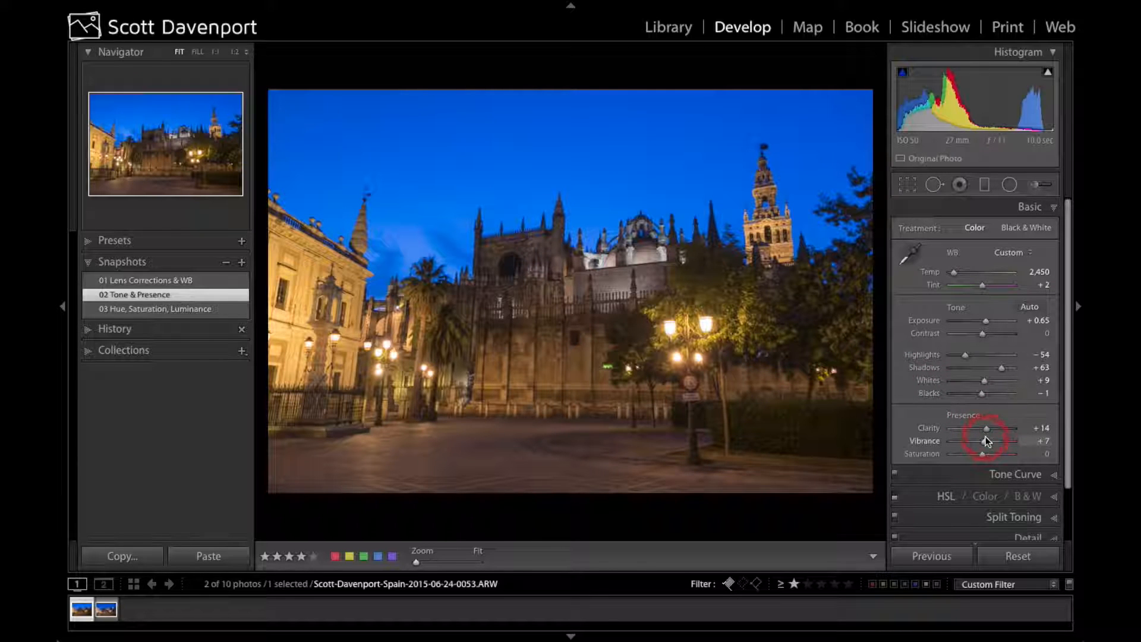
left_click(192, 316)
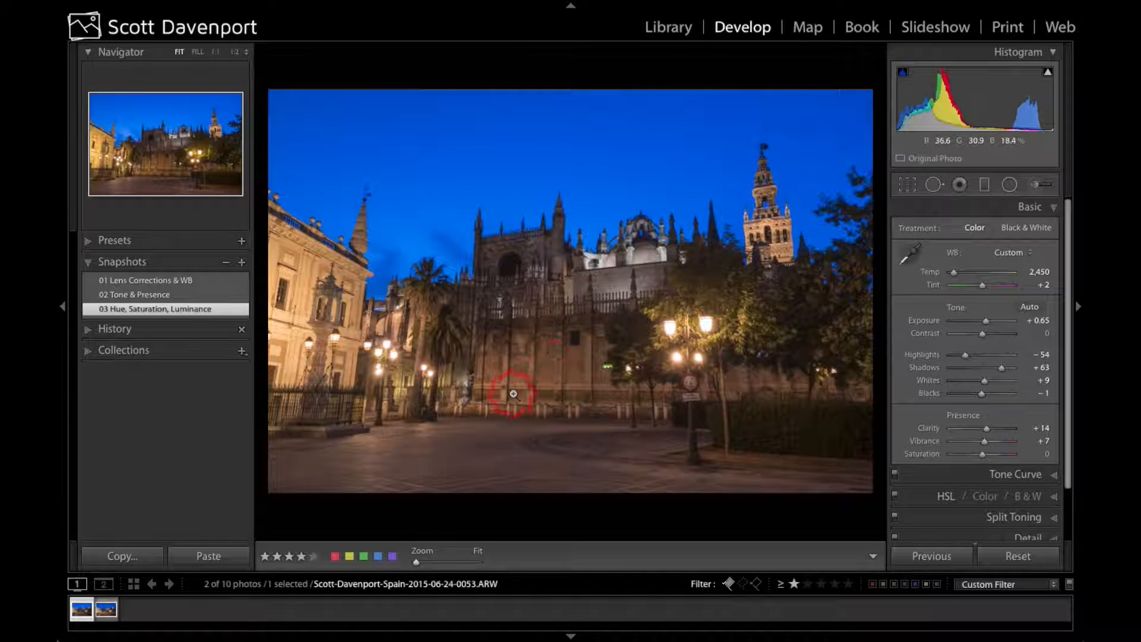
left_click(187, 294)
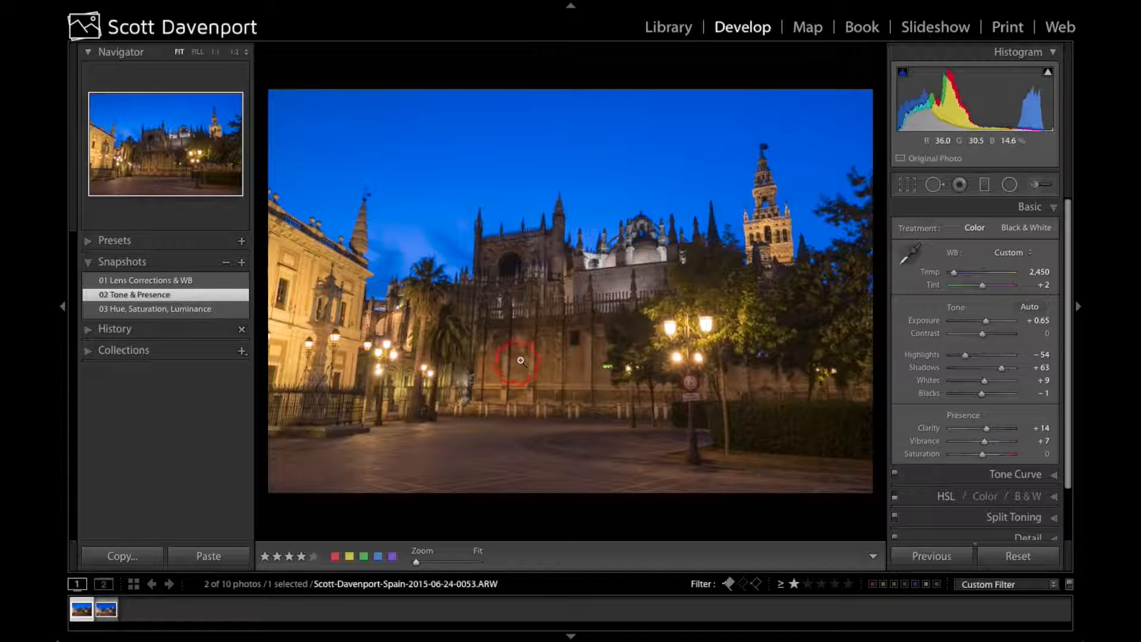
left_click(166, 309)
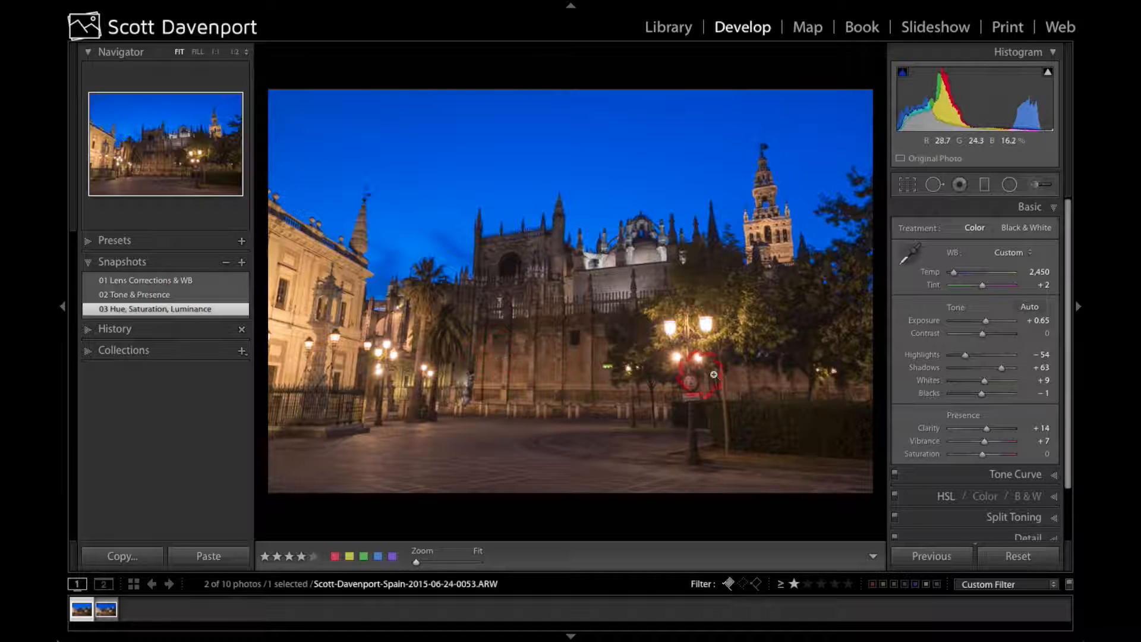
Step: Examine the HSL adjustments and compare the 02 Tone & Presence snapshot with 03 Hue, Saturation, Luminance, ending on the latter
left_click(1056, 498)
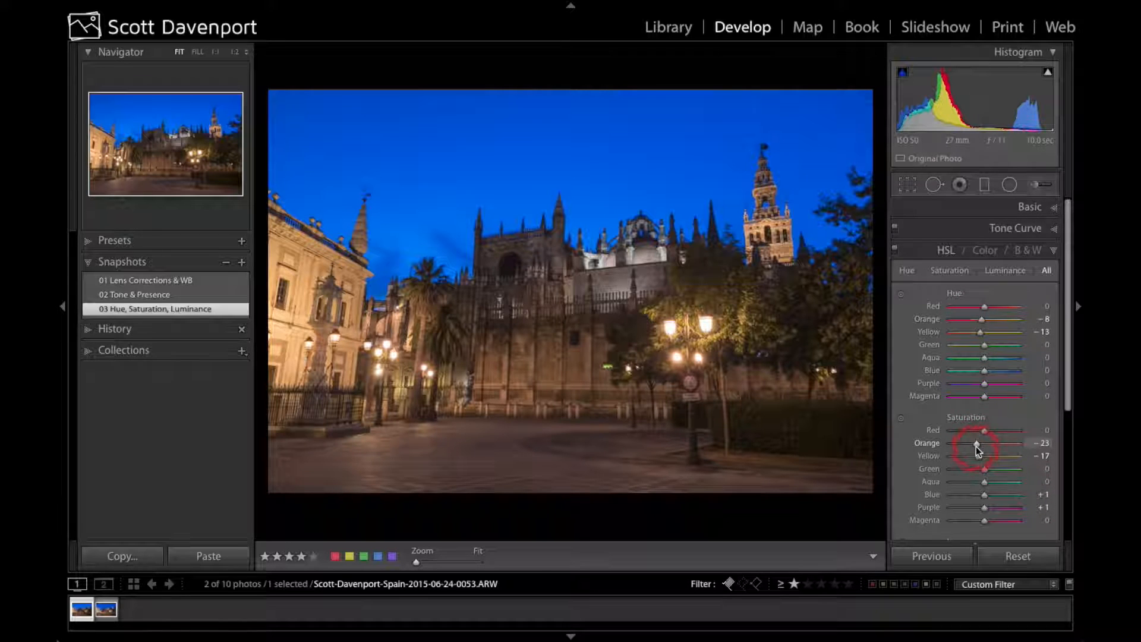
left_click(901, 294)
scroll(902, 295, "down", 2)
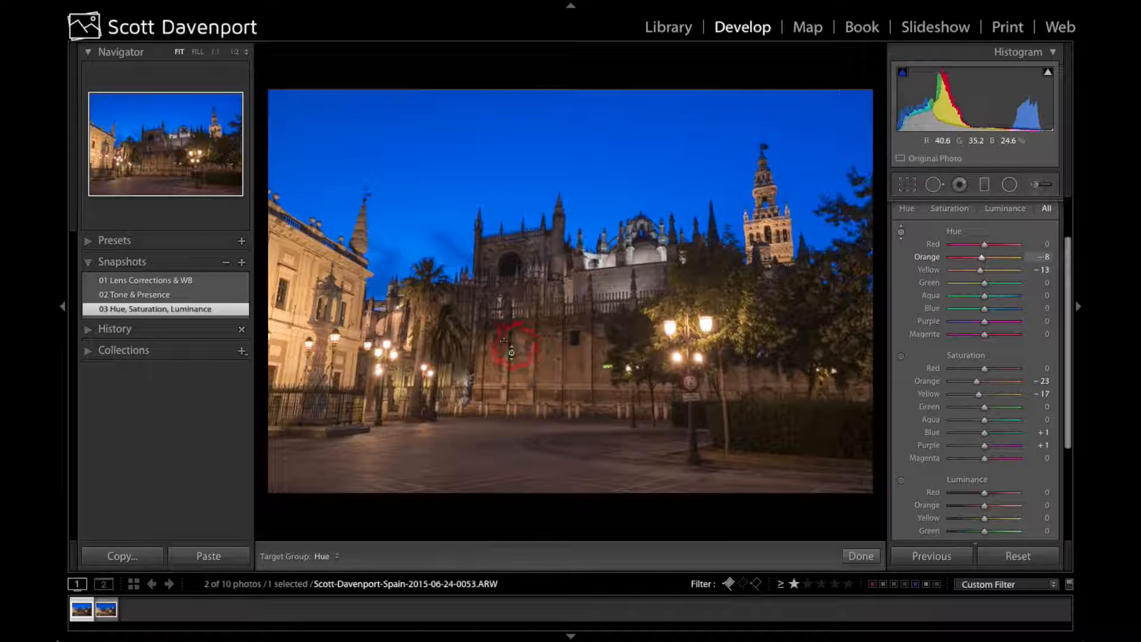
left_click(145, 298)
left_click(145, 309)
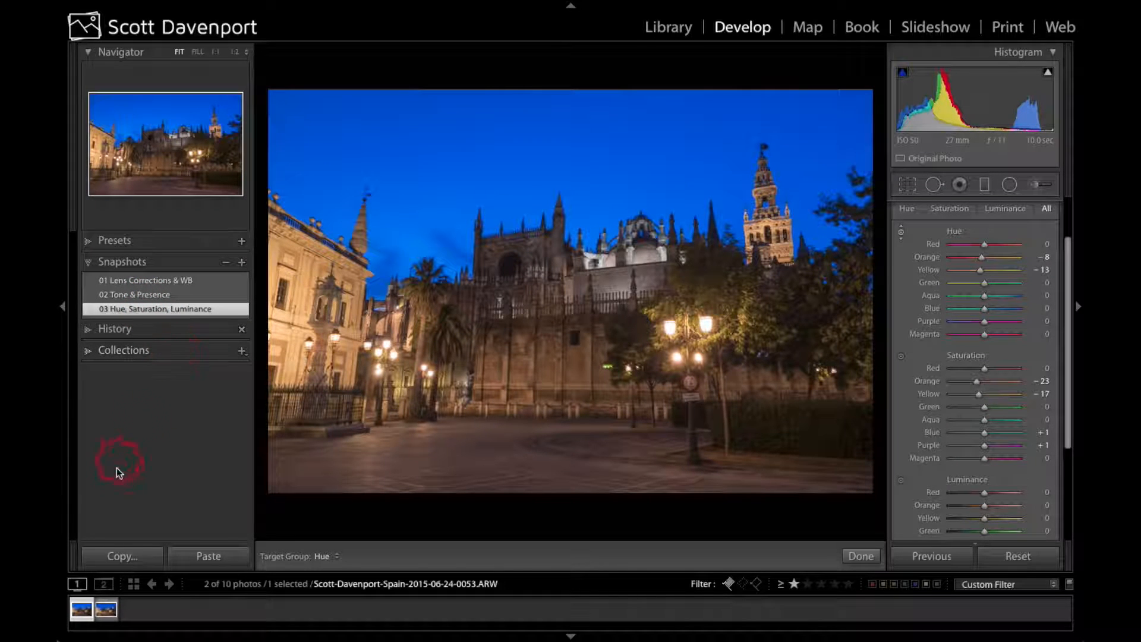
Step: Switch to the photo with the moving carriage and examine its Basic white balance, tone and presence settings
left_click(105, 610)
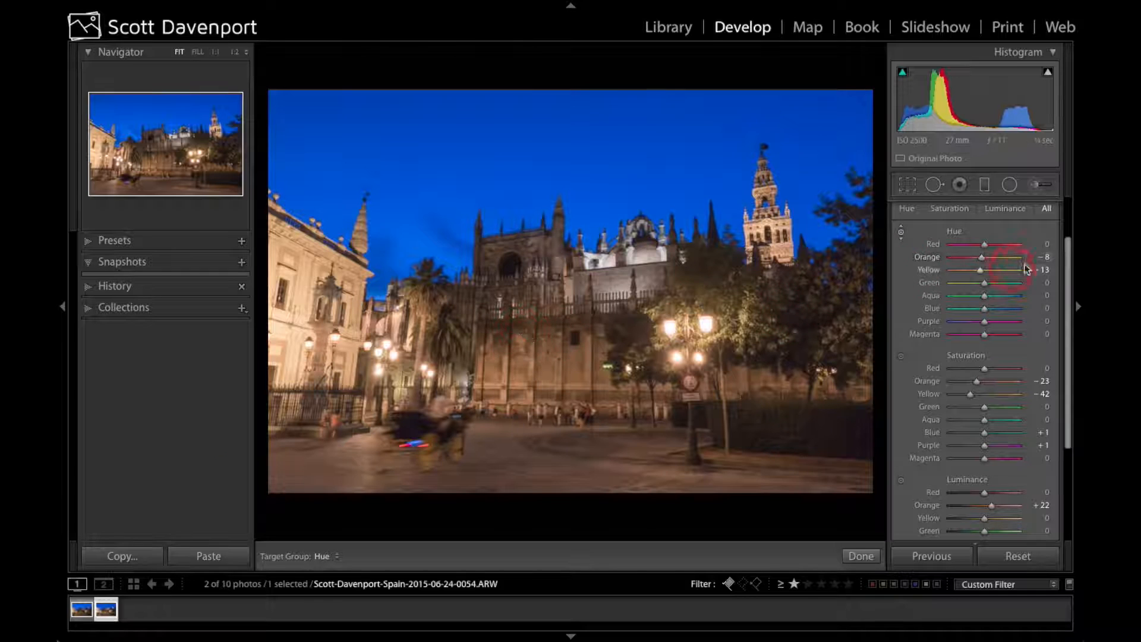
left_click_drag(1068, 245, 1066, 210)
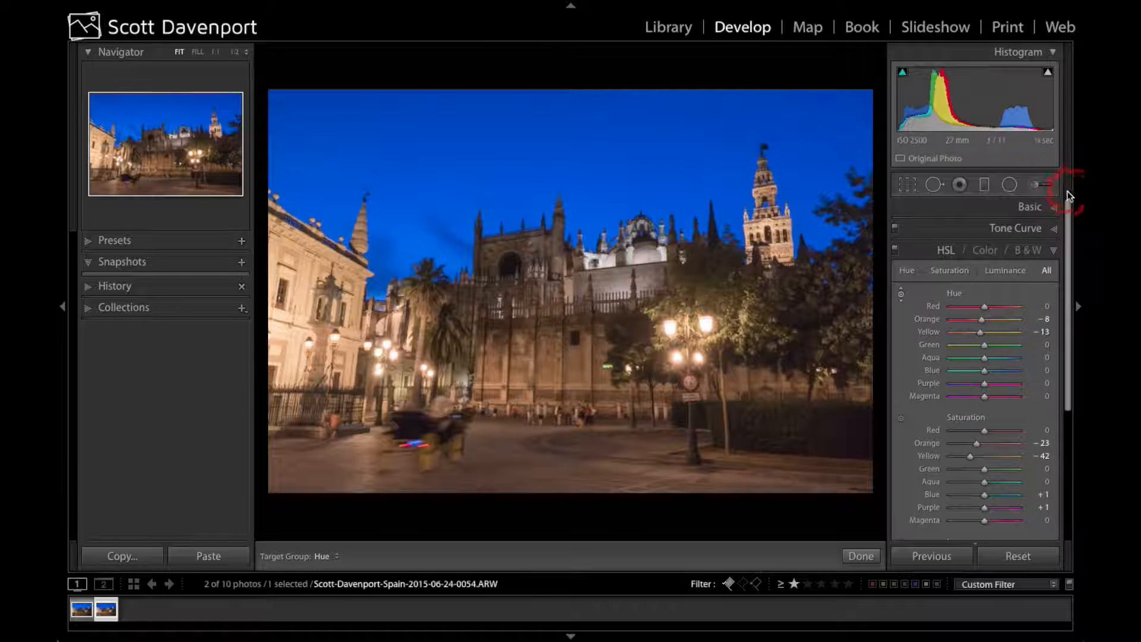
left_click(1034, 208)
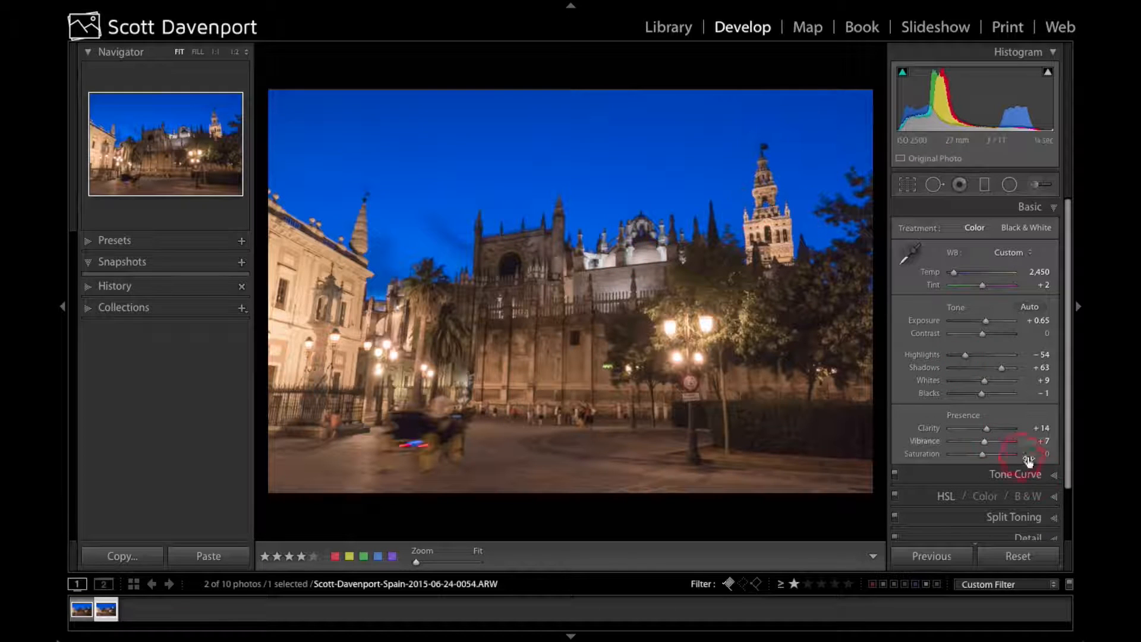
Step: Compare the carriage photo with its HSL adjustments off and on, and review the hue, saturation and luminance values
left_click(1057, 499)
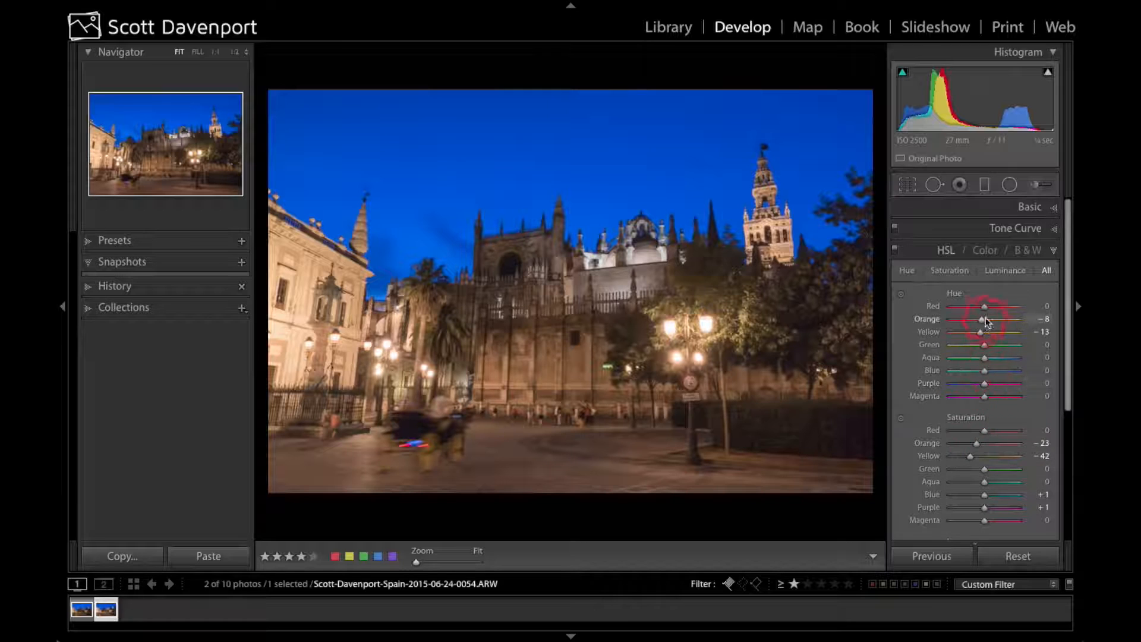
left_click(896, 249)
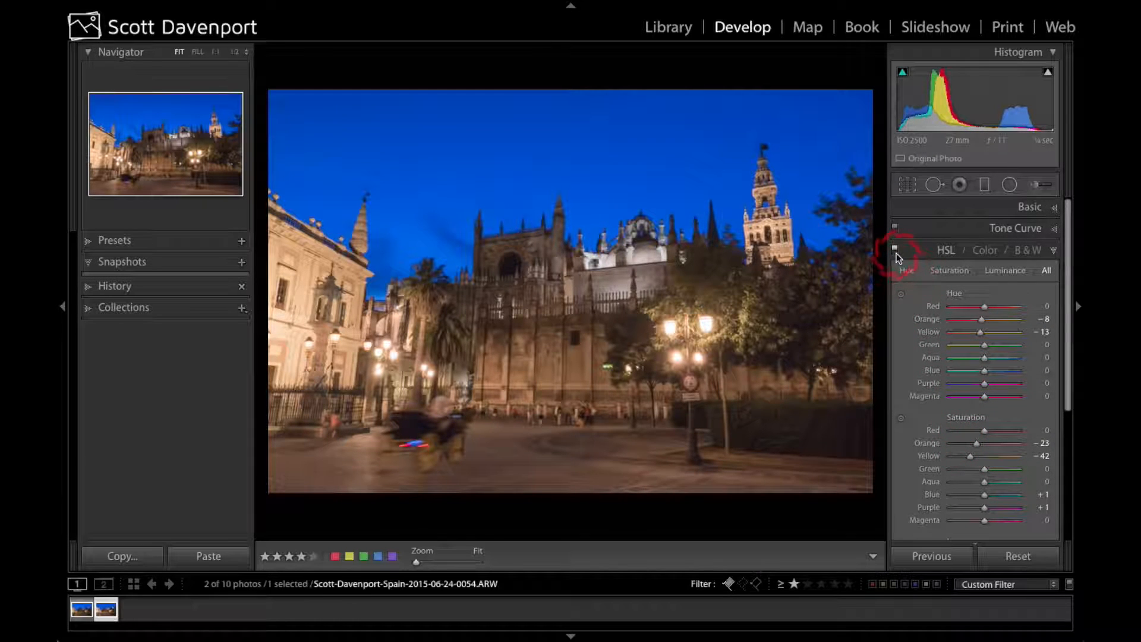
left_click(355, 339)
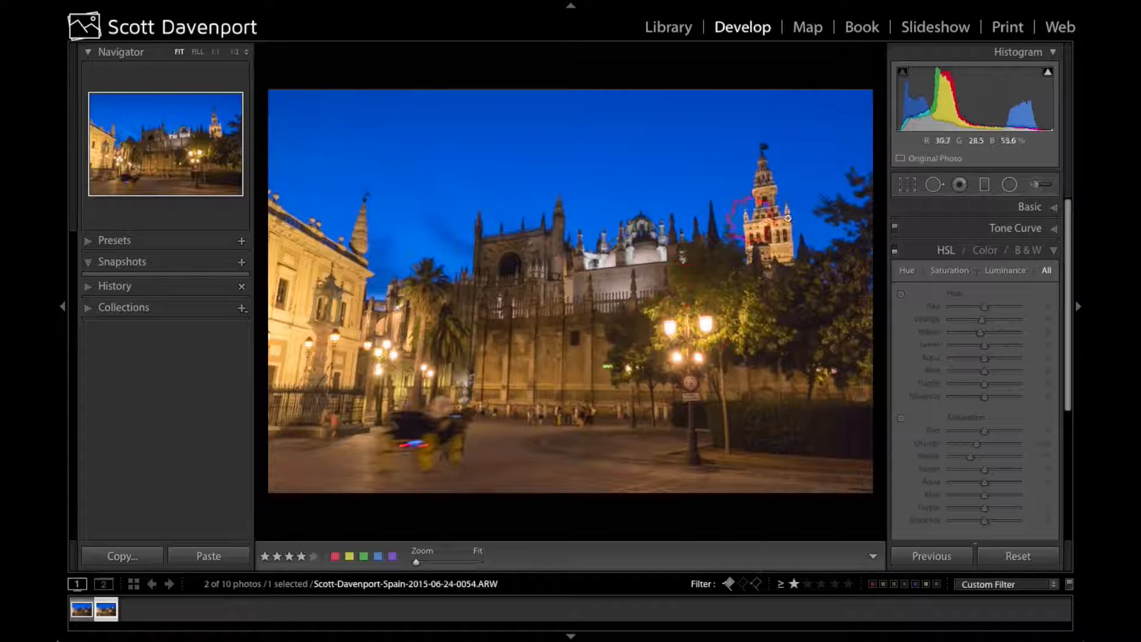
left_click(895, 250)
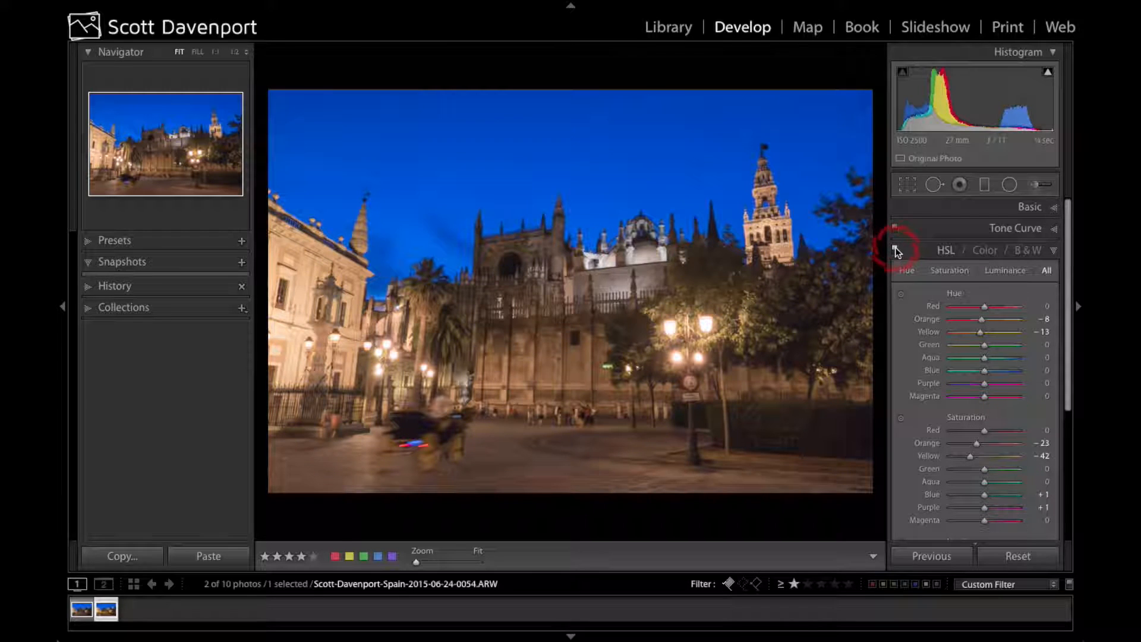
scroll(990, 392, "down", 6)
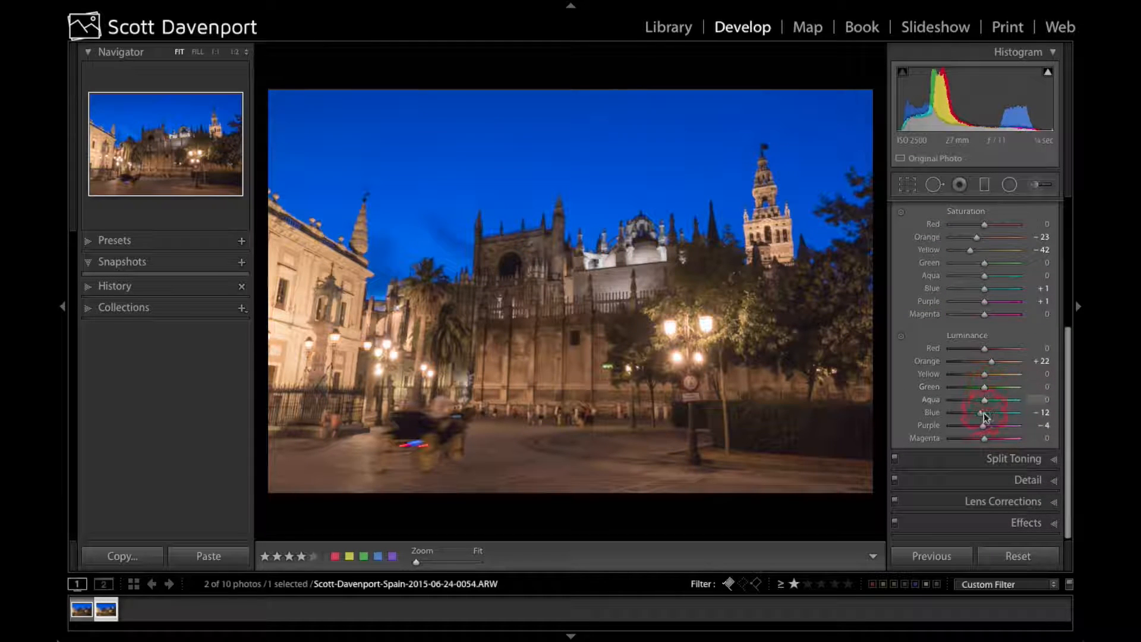
Step: Examine the carriage photo's noise reduction settings with the Detail preview centred on the dark moving carriage
left_click(1055, 482)
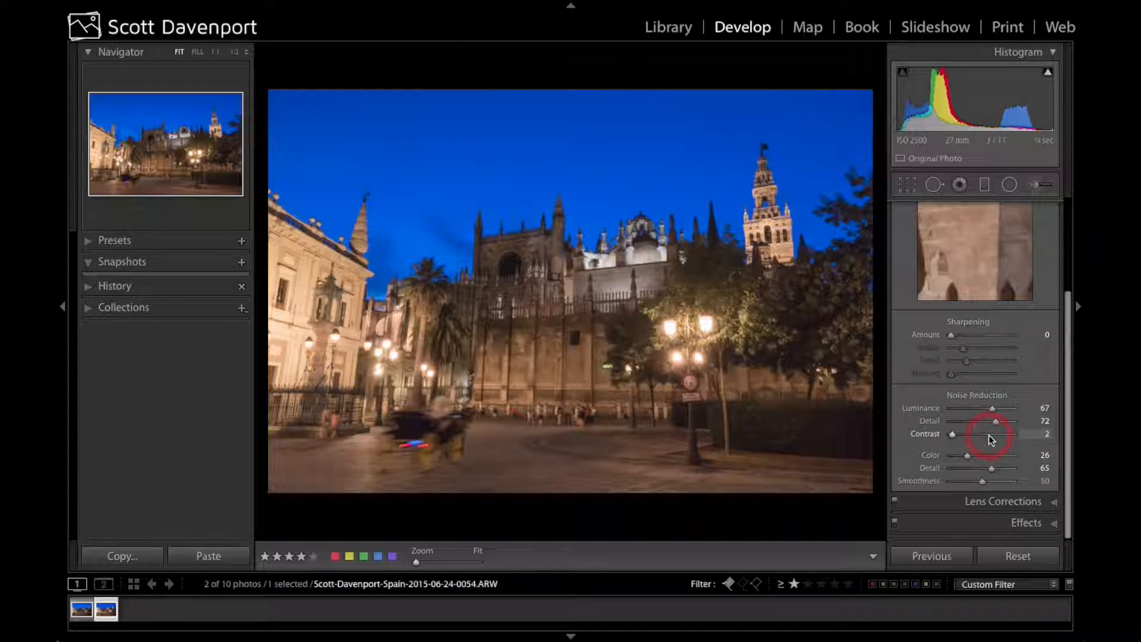
scroll(988, 431, "up", 2)
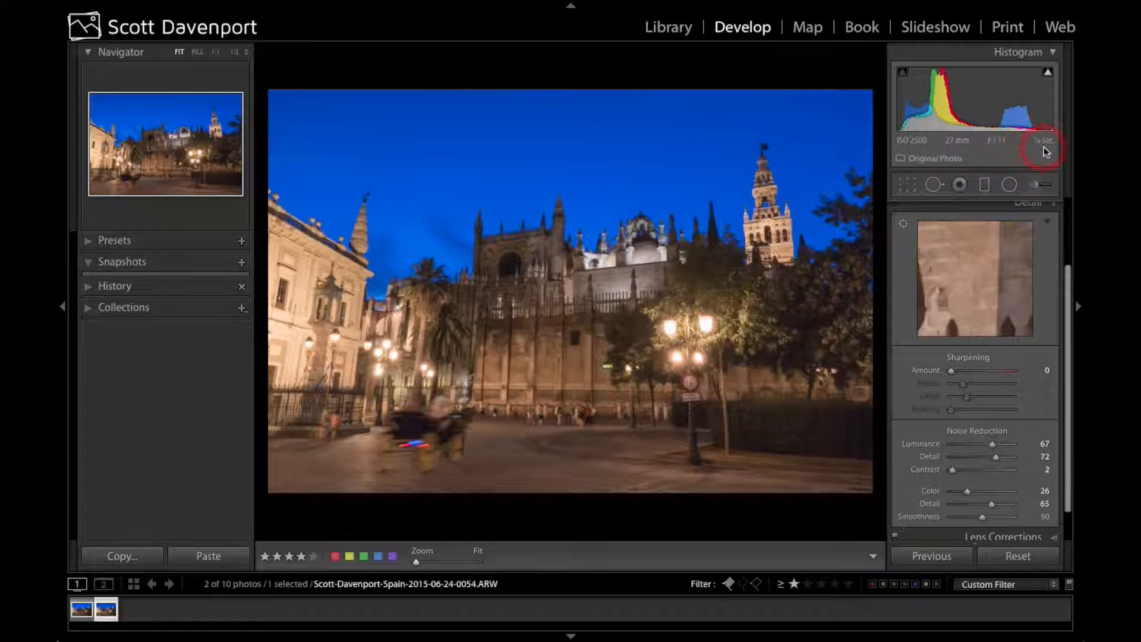
key("F5")
key("F5")
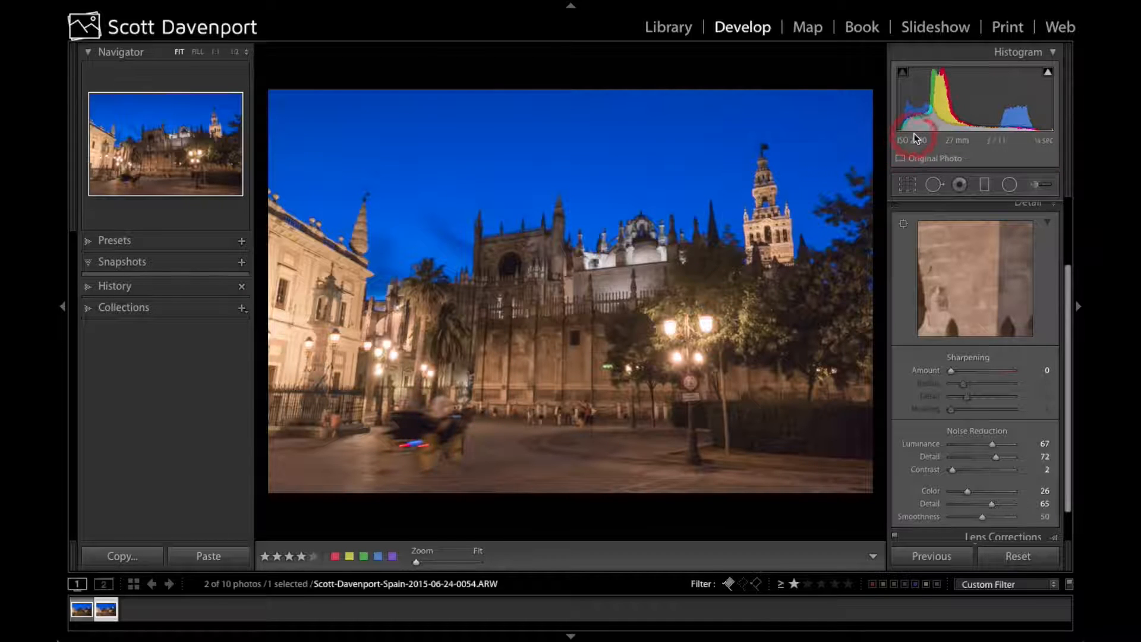
left_click(903, 224)
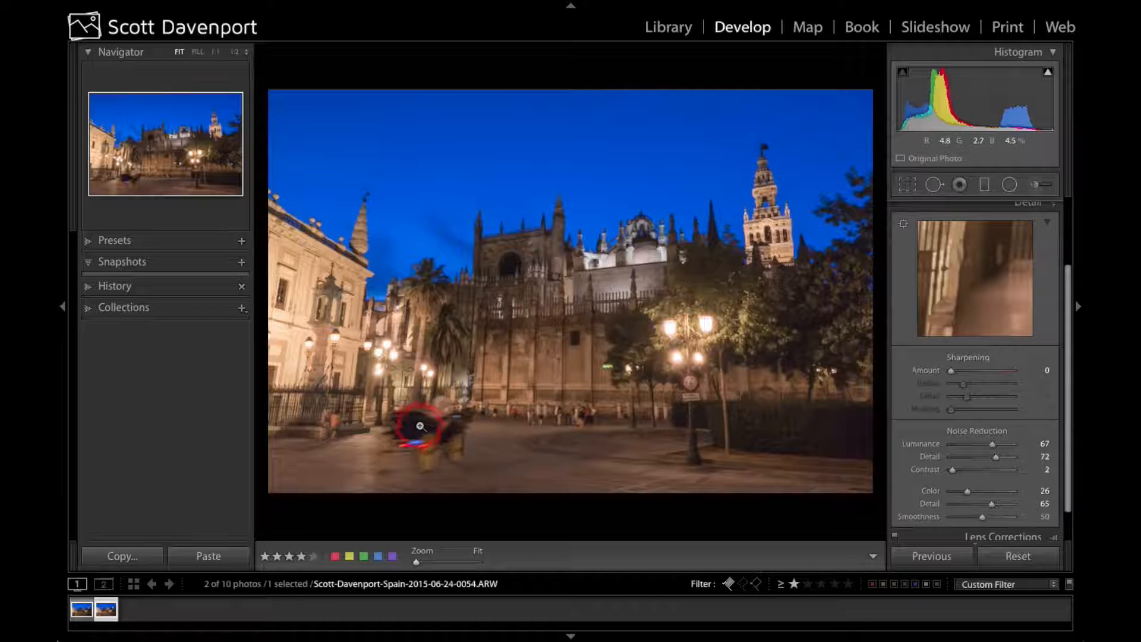
left_click(903, 224)
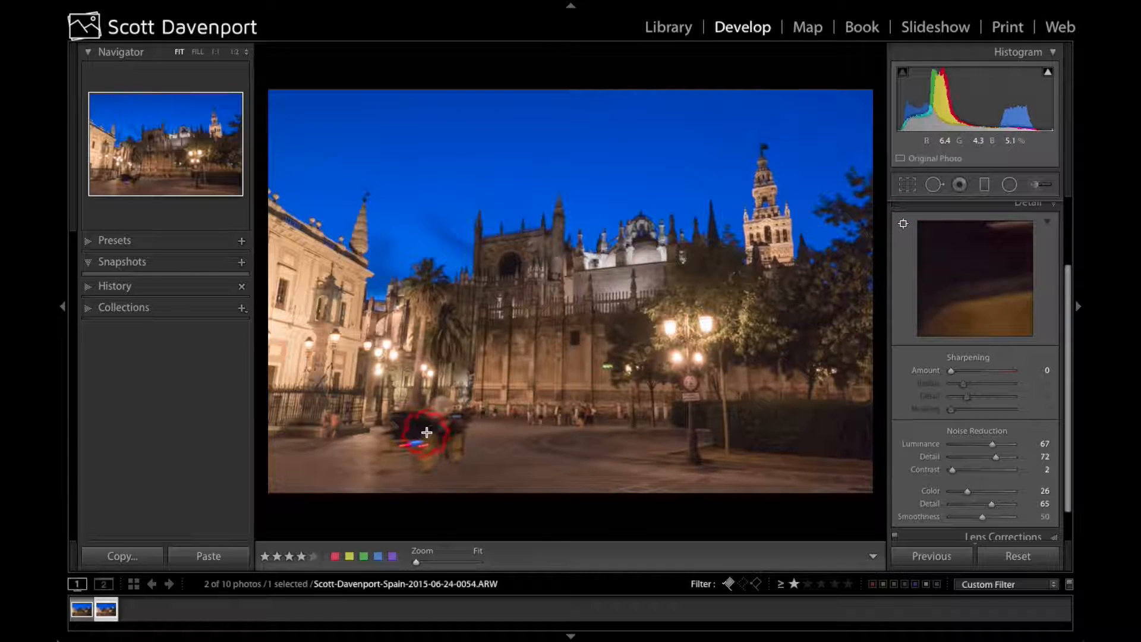
left_click(430, 430)
left_click(973, 307)
scroll(973, 307, "up", 1)
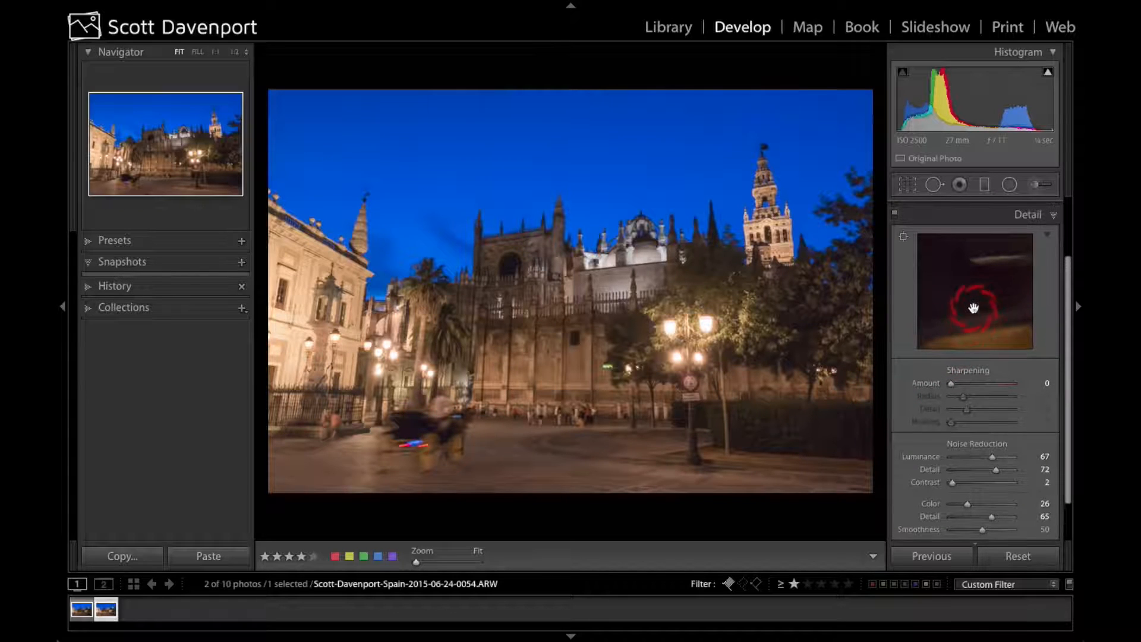
Step: Toggle the Detail adjustments off and back on to compare the noise on the carriage
left_click(896, 223)
left_click(895, 221)
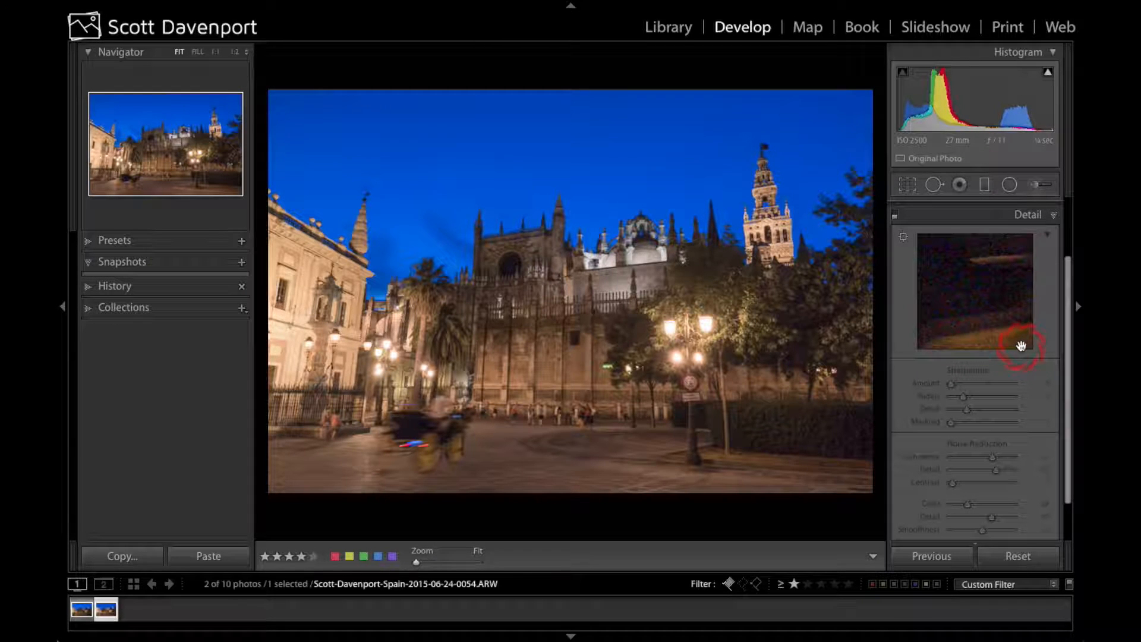
left_click(895, 214)
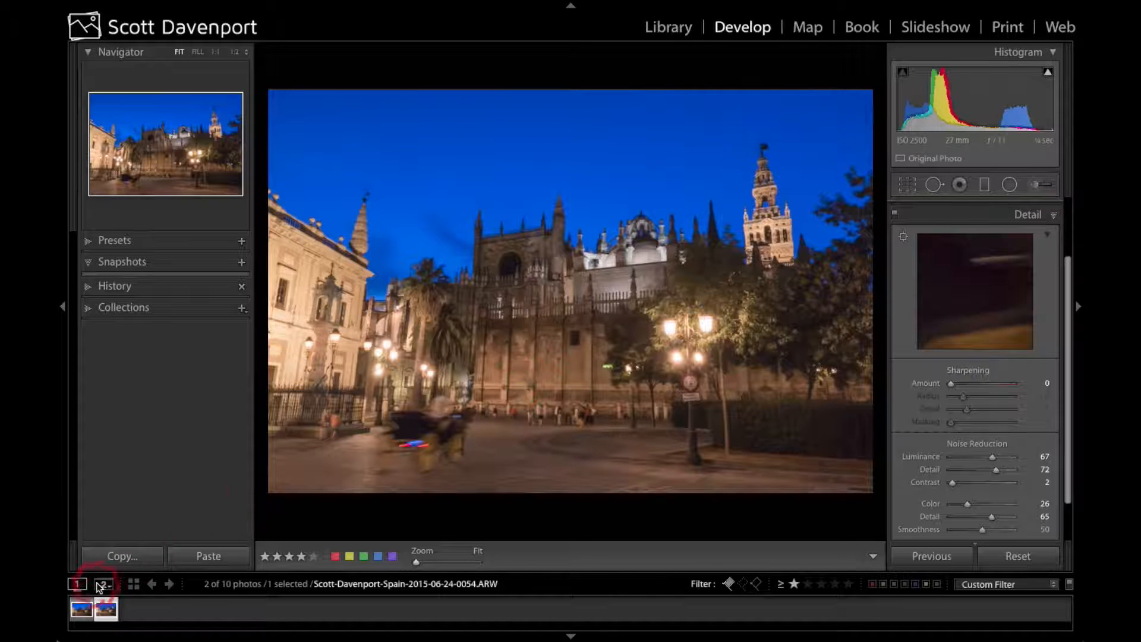
Step: Select both cathedral photos and open them together as layers in Perfect Layers 9
left_click(84, 610)
left_click(106, 609, "shift")
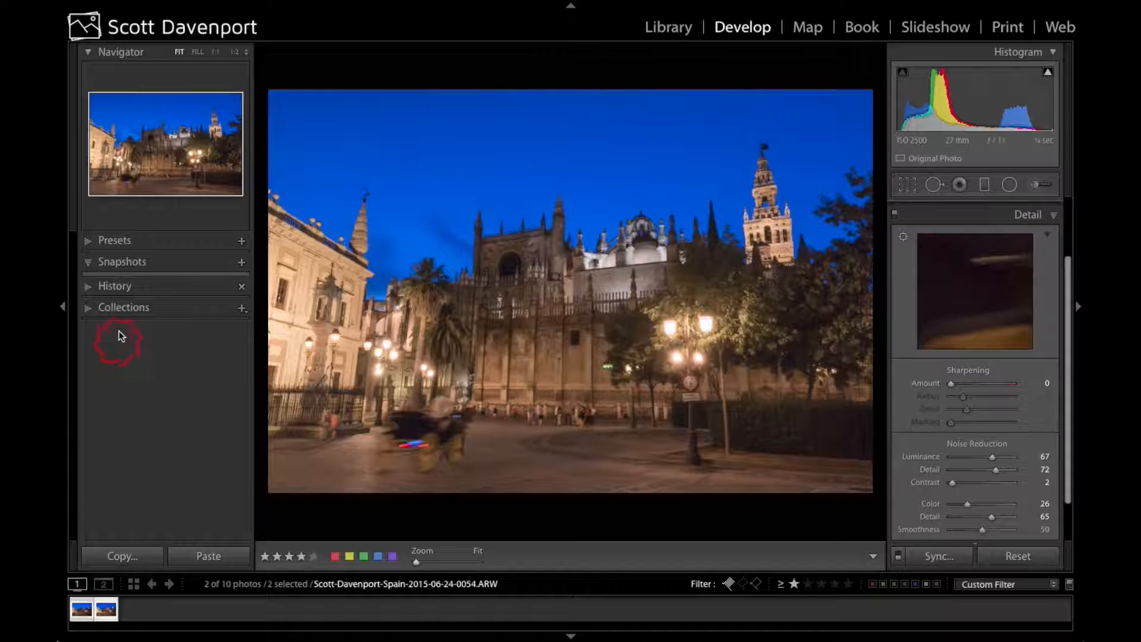
left_click(167, 8)
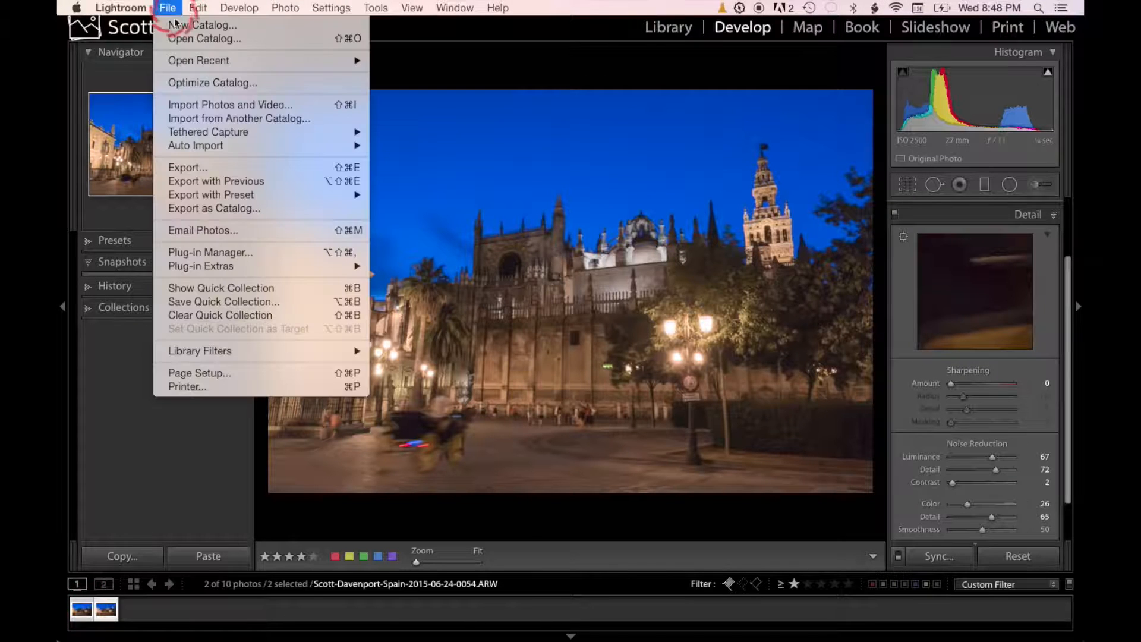
mouse_move(202, 265)
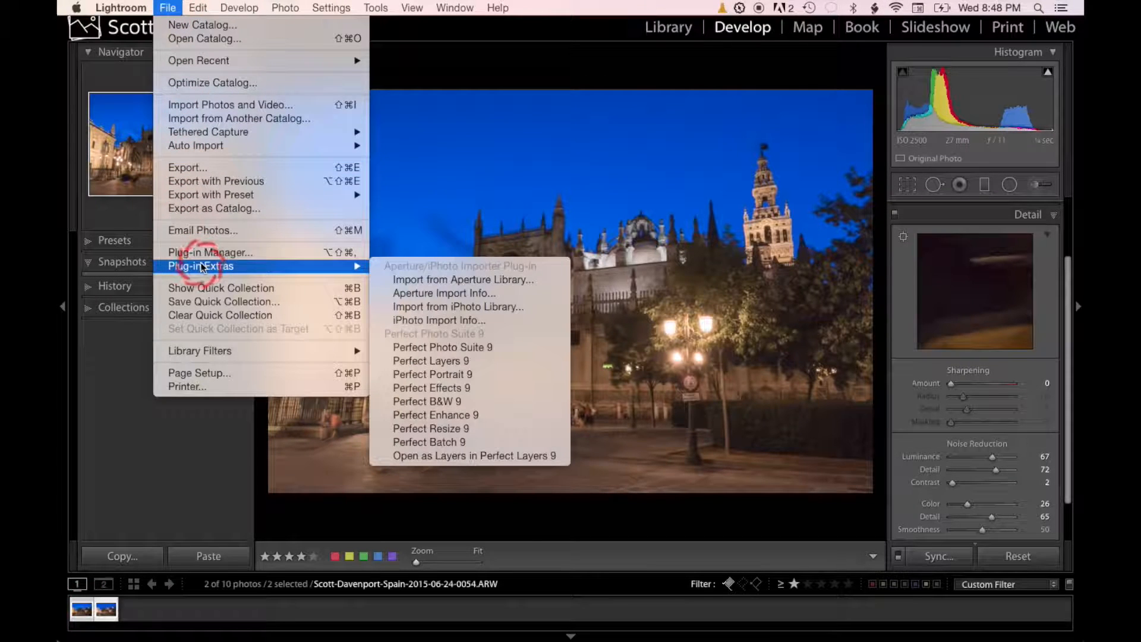
left_click(561, 456)
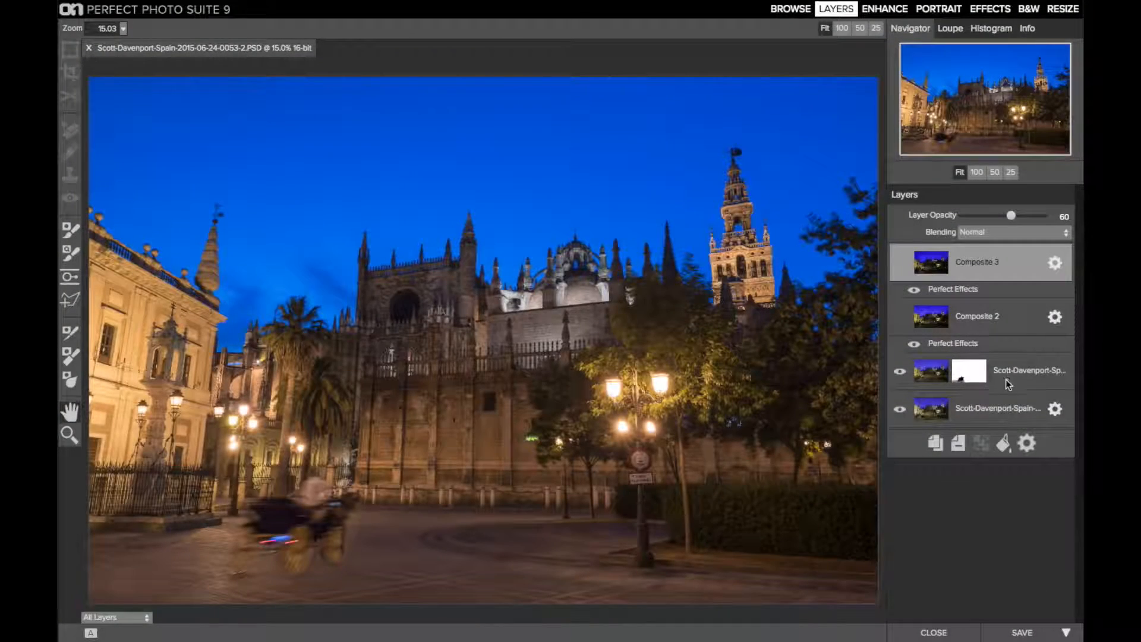
Step: Select the masked photo layer directly above the bottom photo layer
left_click(1008, 369)
left_click(1002, 405, "shift")
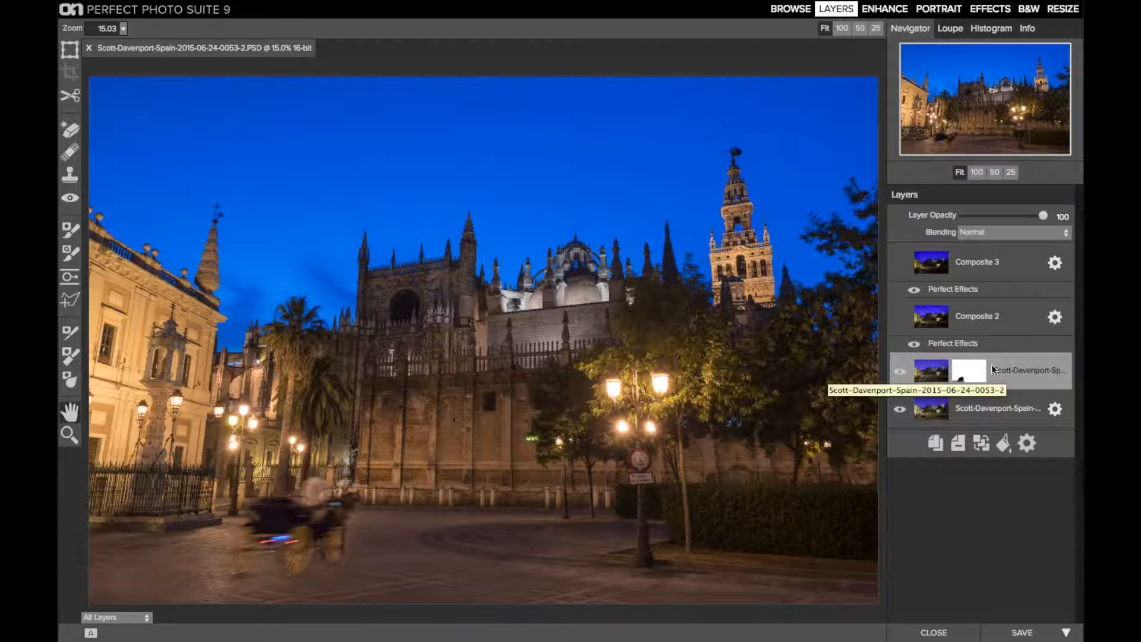
Step: Toggle the visibility of the bottom photo layer and the masked layer above it to compare what each contributes
left_click(900, 409)
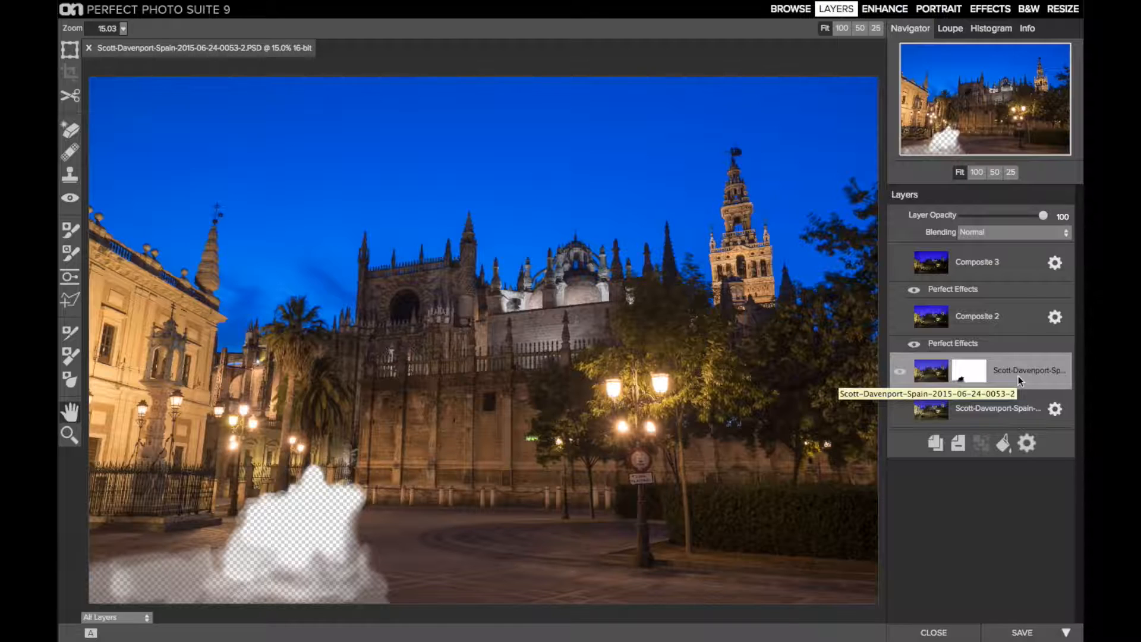
left_click(899, 409)
left_click(901, 371)
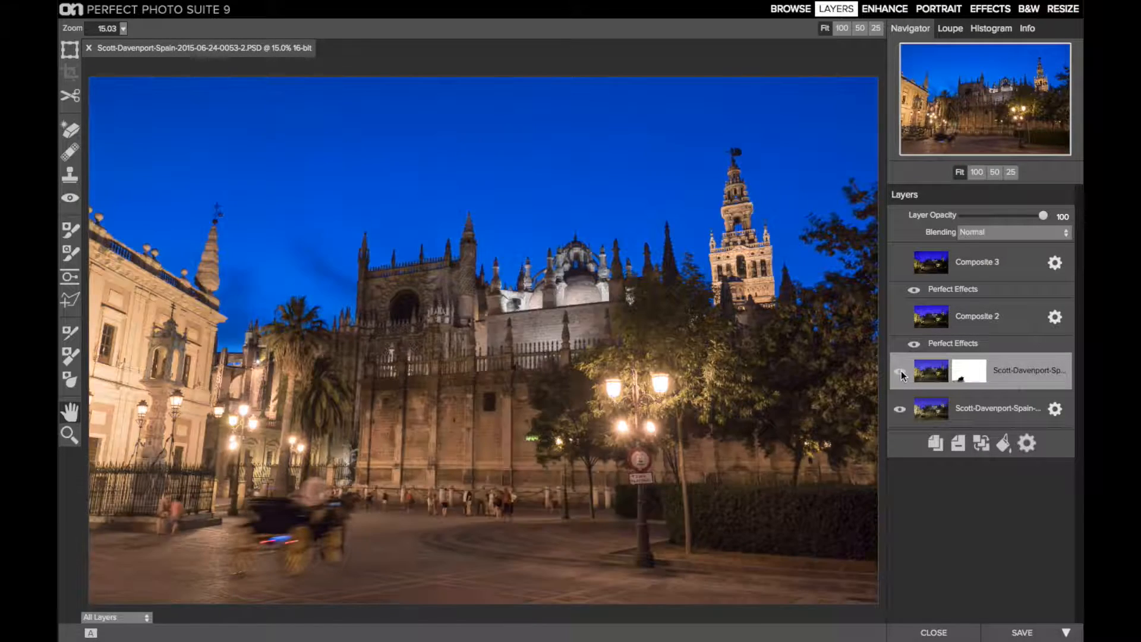
left_click(966, 410)
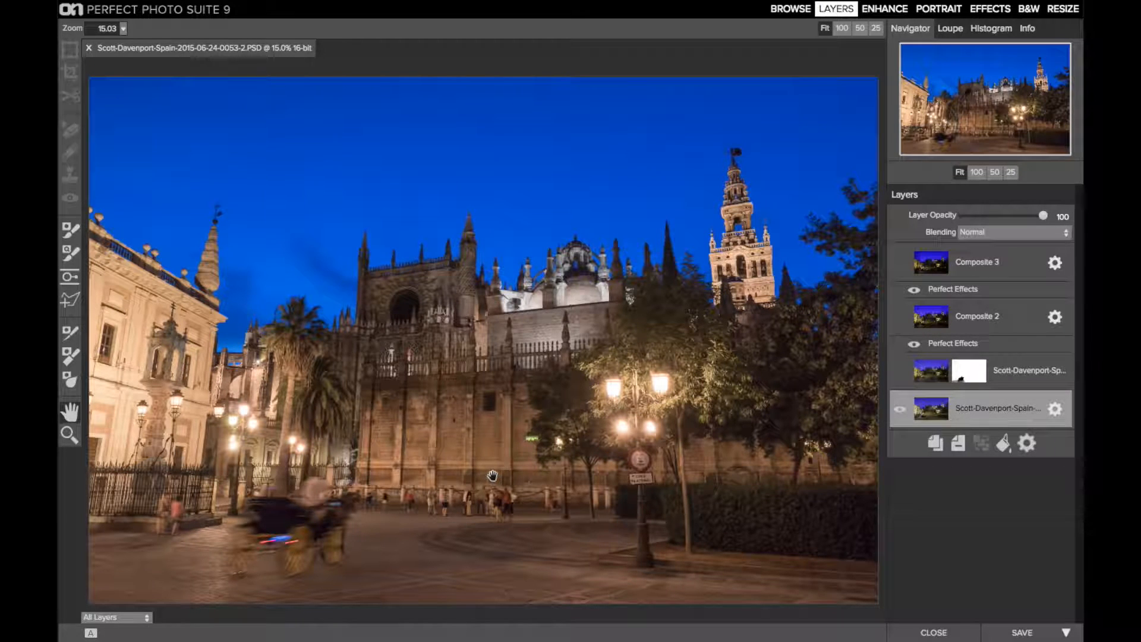
left_click(923, 372)
left_click(901, 371)
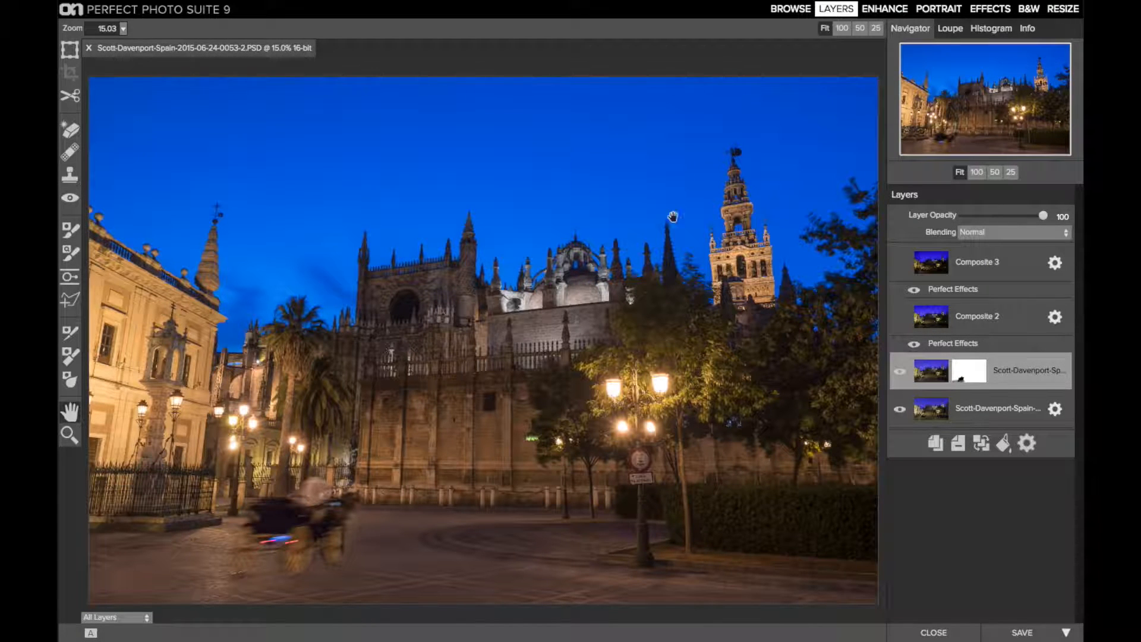
Step: Inspect the carriage area at 50% zoom with the masked layer's red mask overlay shown and hidden
left_click(977, 172)
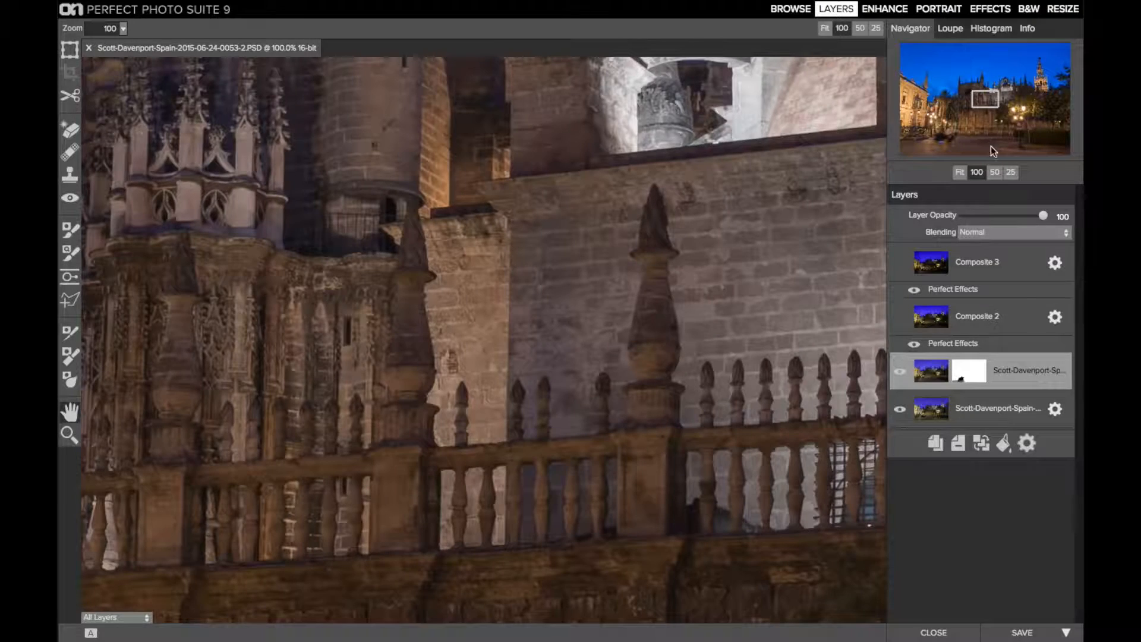
key("super+minus")
left_click_drag(984, 109, 937, 147)
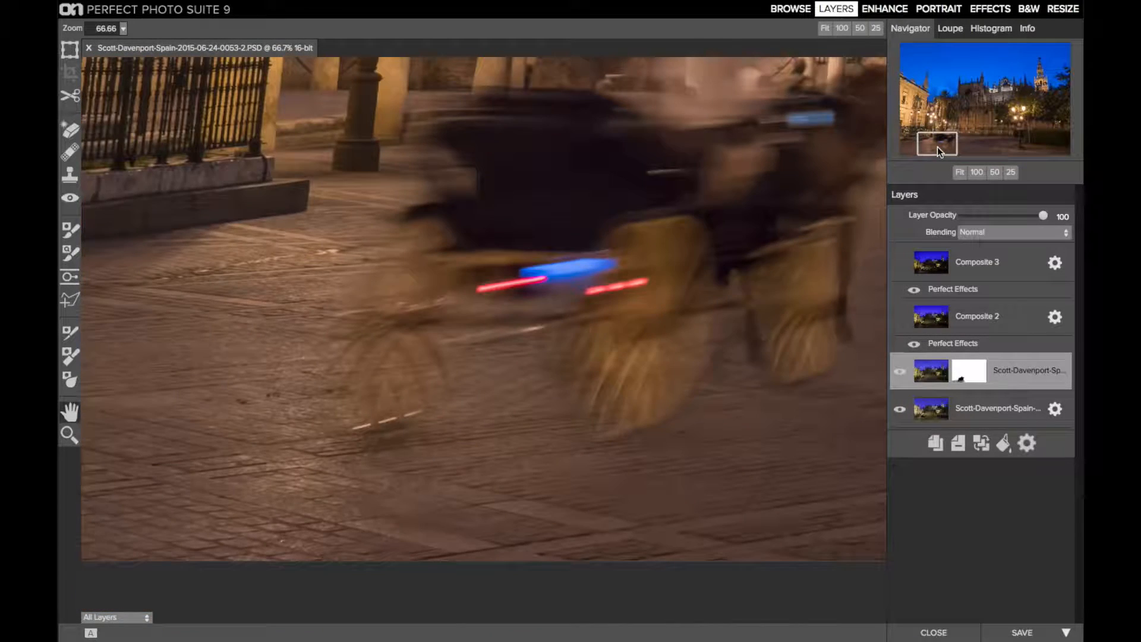
key("super+minus")
left_click_drag(937, 145, 939, 141)
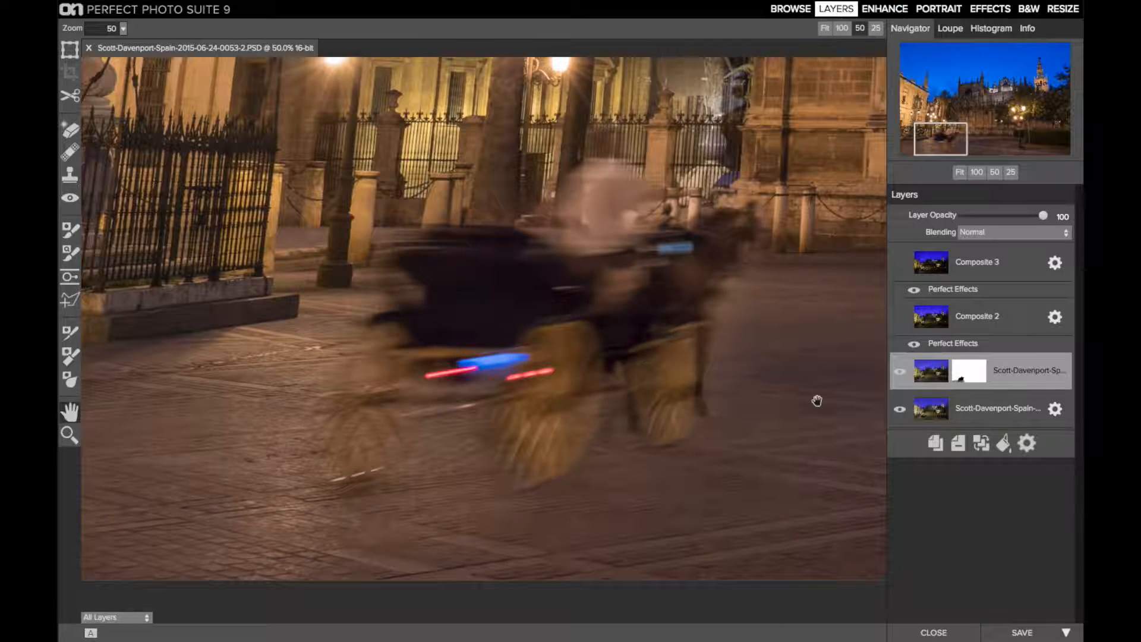
key("ctrl+m")
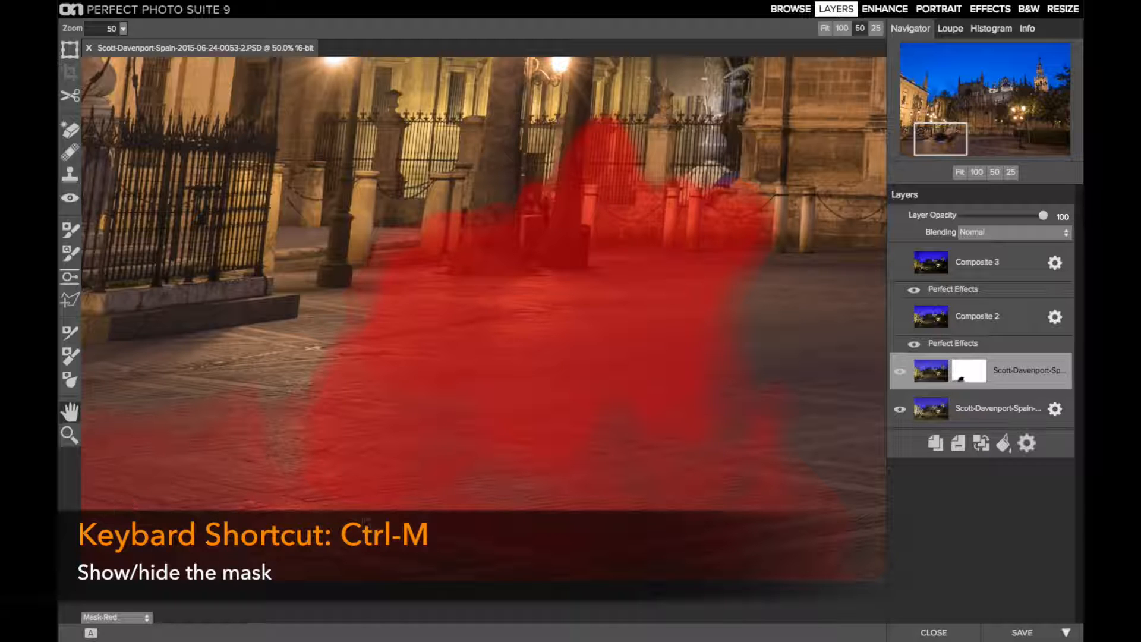
key("ctrl+m")
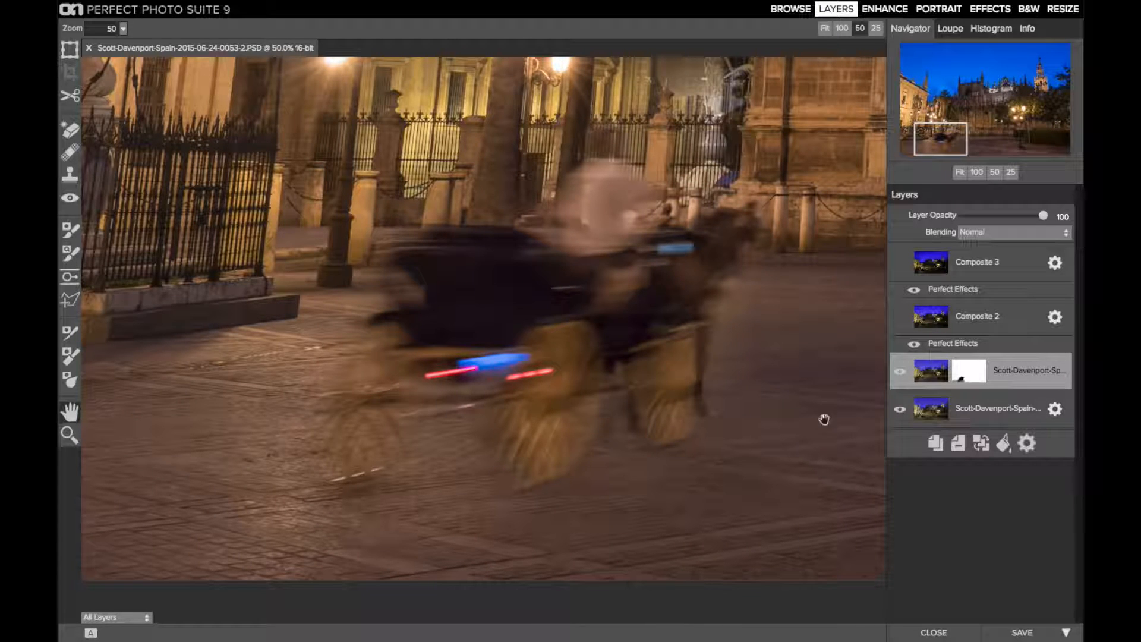
Step: Toggle the masked photo layer off and on to compare the pedestrians and pavement around the carriage
left_click(901, 372)
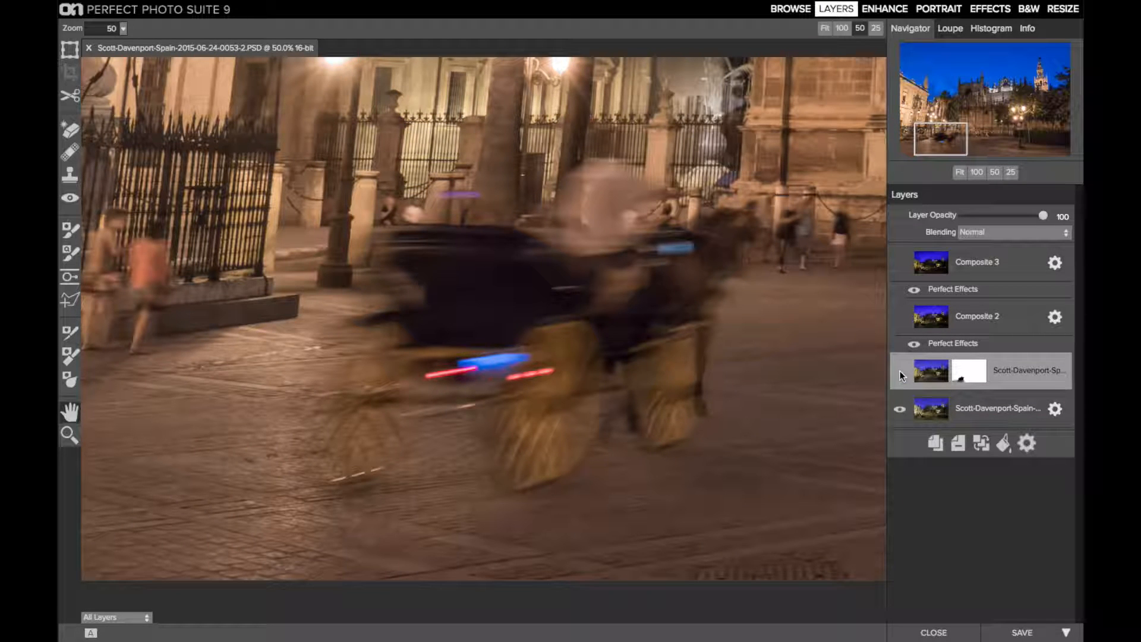
left_click(900, 371)
left_click(900, 371)
left_click(900, 371)
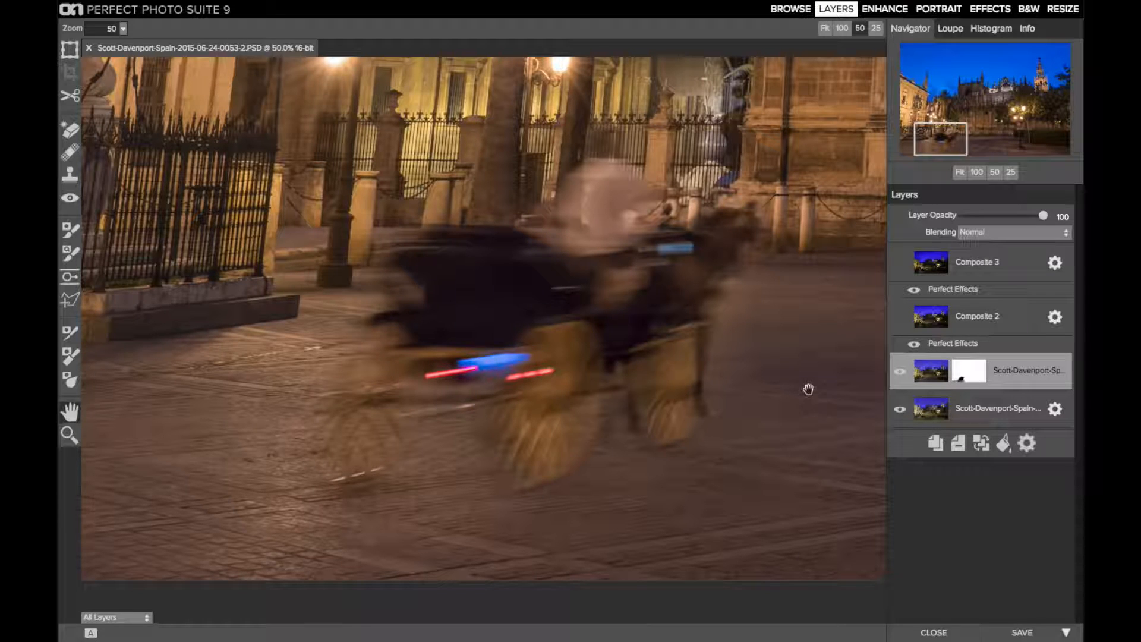
left_click(901, 371)
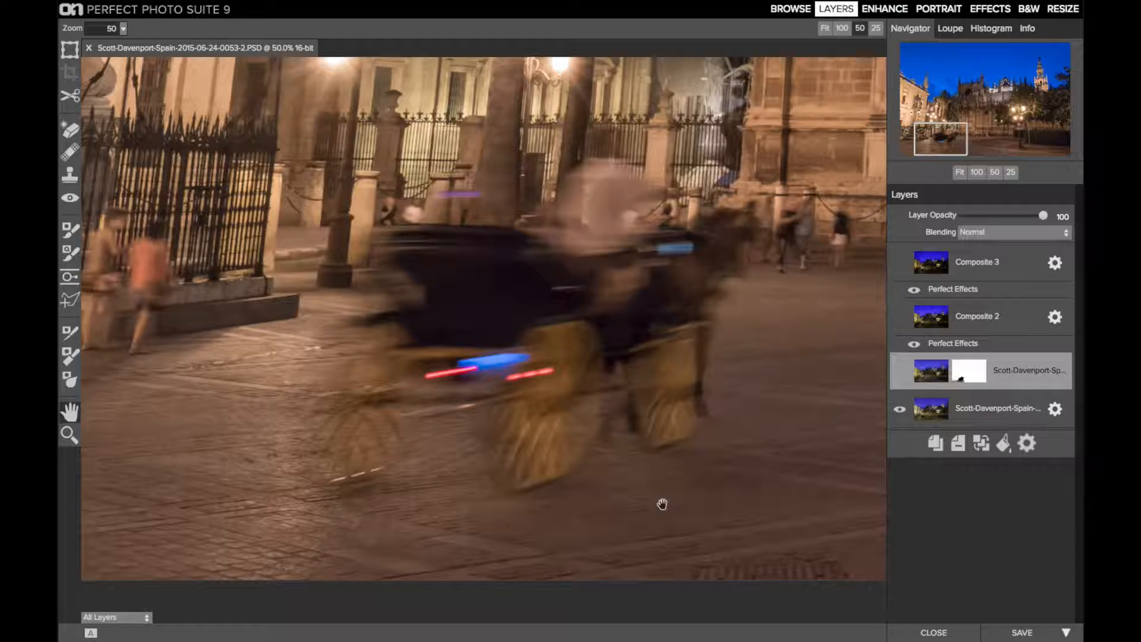
left_click(902, 371)
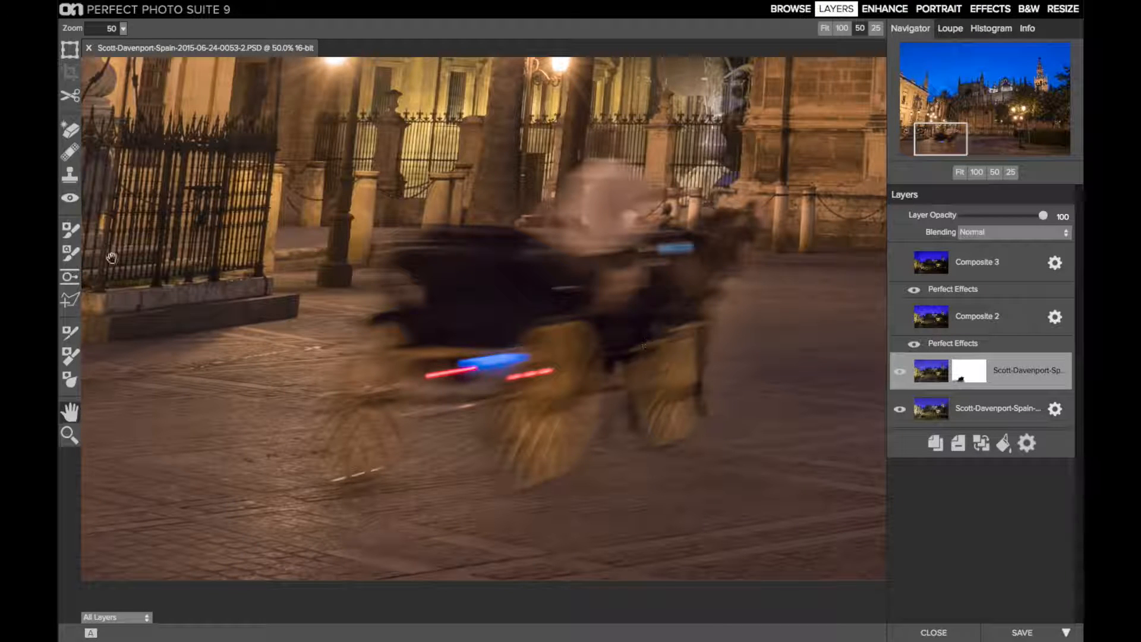
Step: Choose the Masking Brush at size 250 and feather 25, and compare the ground around the carriage with the masked layer off and on
left_click(73, 229)
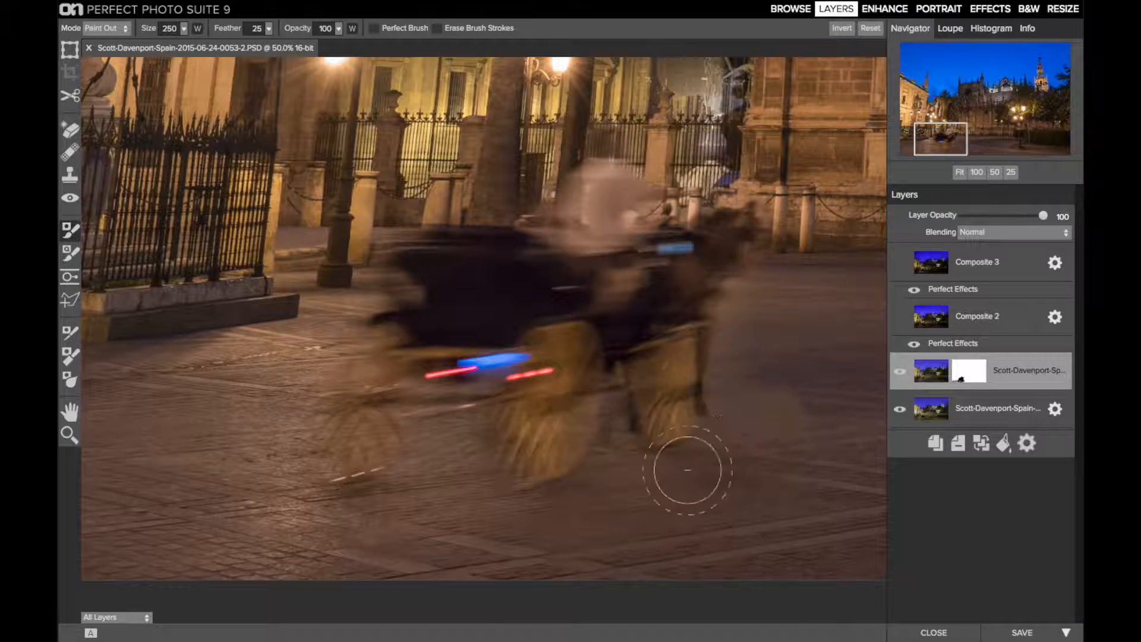
left_click(901, 371)
left_click(900, 371)
left_click(900, 371)
left_click(900, 371)
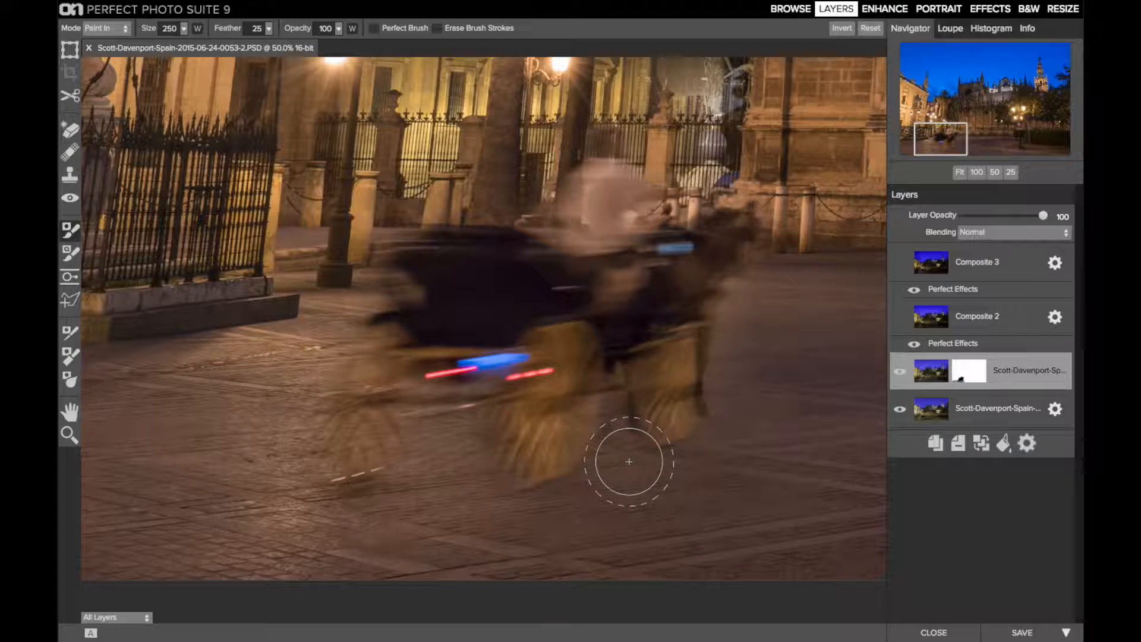
Step: Display the layer mask as a red overlay and lower the Masking Brush opacity to 24
key("ctrl+m")
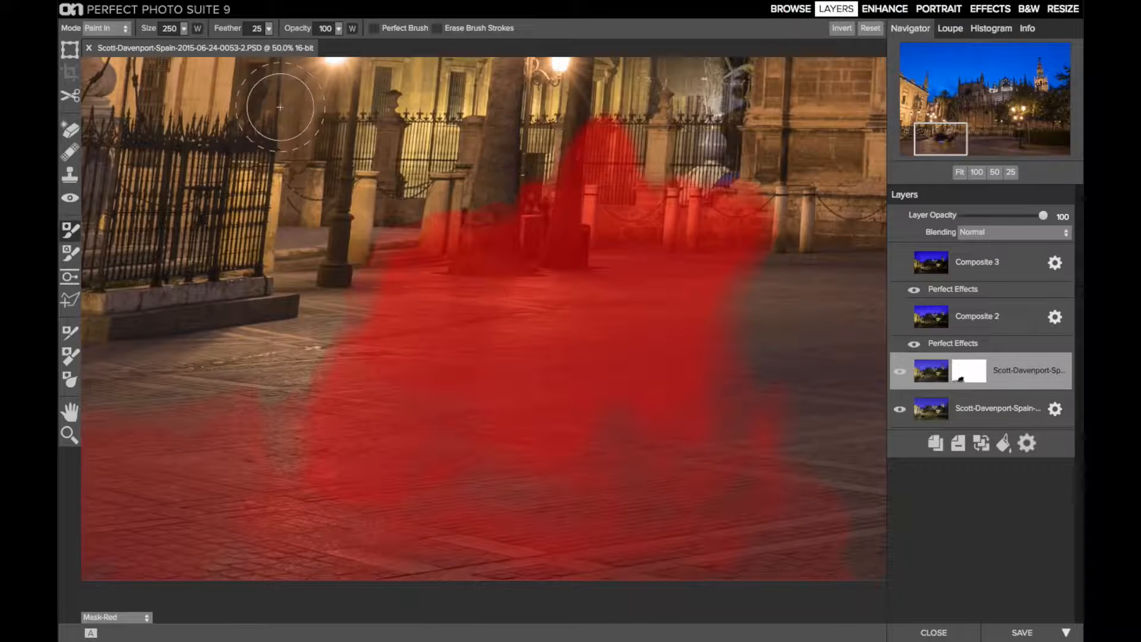
left_click_drag(300, 27, 219, 27)
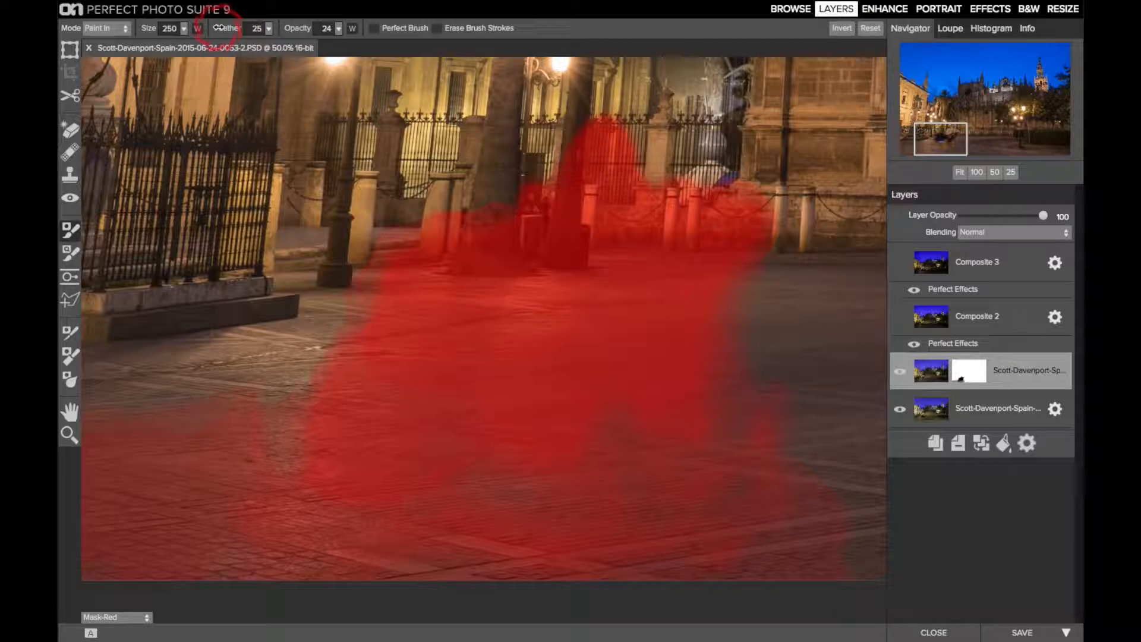
mouse_move(241, 322)
left_mouse_down()
mouse_move(247, 387)
mouse_move(226, 446)
mouse_move(234, 460)
mouse_move(183, 473)
mouse_move(280, 522)
mouse_move(358, 488)
mouse_move(421, 518)
left_mouse_up()
Step: Switch to the mask refinement tool with mode Out, size 250 and amount 68, and hide the red mask overlay
left_click(70, 385)
left_click(72, 388)
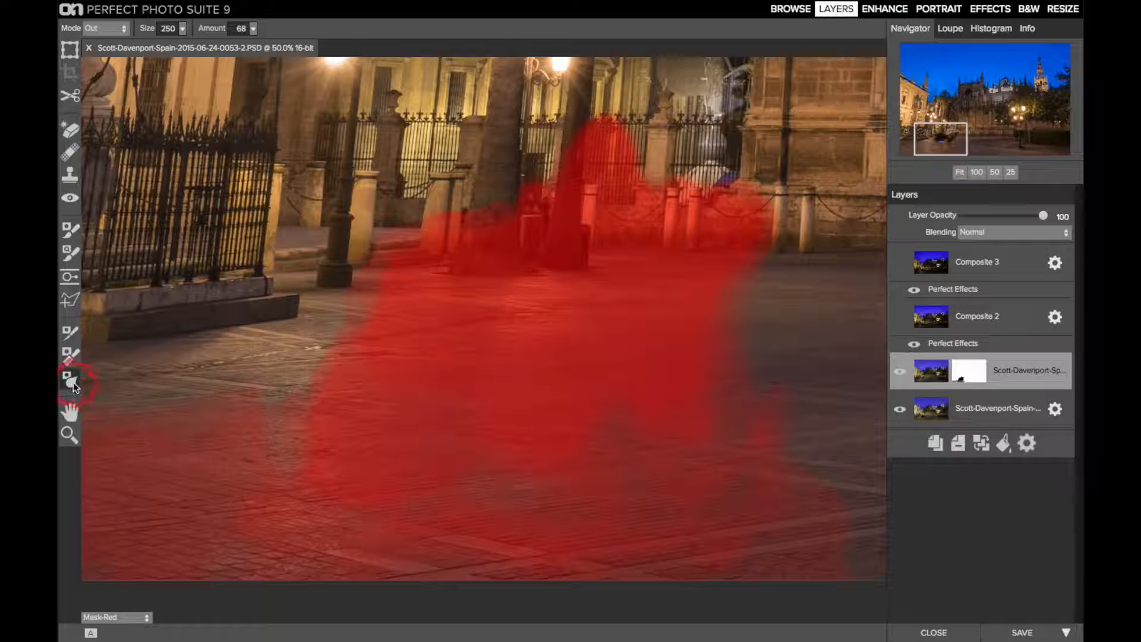
left_click(368, 319)
mouse_move(368, 319)
left_mouse_down()
mouse_move(368, 464)
mouse_move(539, 436)
mouse_move(663, 442)
left_mouse_up()
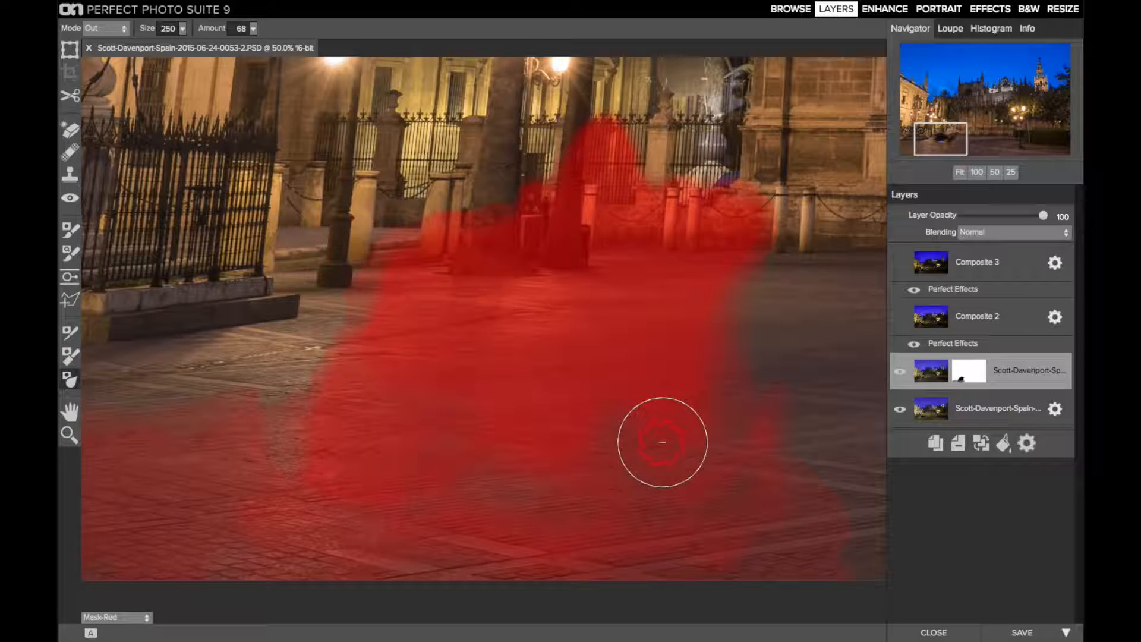
key("o")
left_click_drag(663, 443, 796, 451)
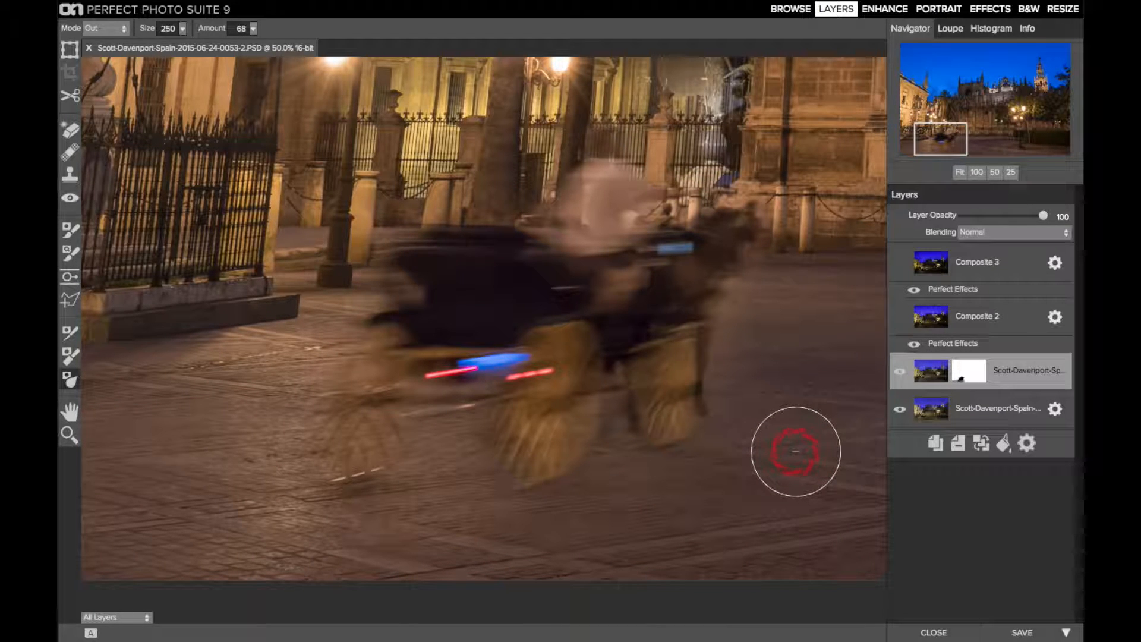
mouse_move(796, 452)
left_mouse_down()
mouse_move(606, 484)
mouse_move(680, 446)
mouse_move(790, 420)
mouse_move(726, 454)
mouse_move(581, 476)
mouse_move(750, 415)
left_mouse_up()
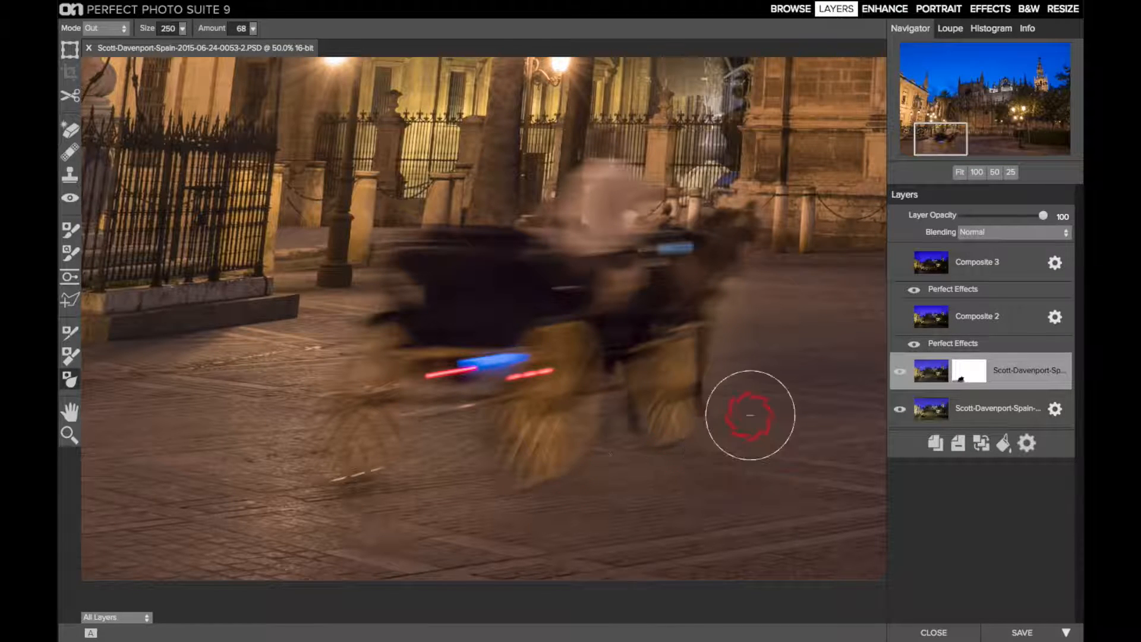
Step: Compare the carriage blend with the masked layer hidden and shown, and fit the whole photo in view
left_click(904, 373)
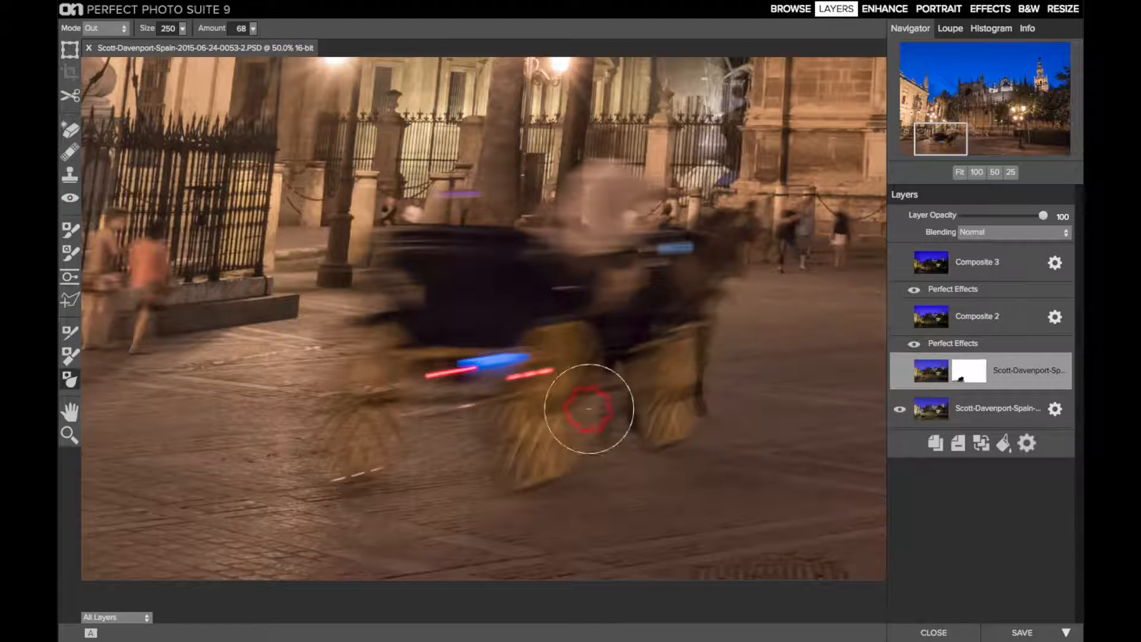
mouse_move(608, 421)
left_mouse_down()
mouse_move(535, 331)
mouse_move(580, 321)
left_mouse_up()
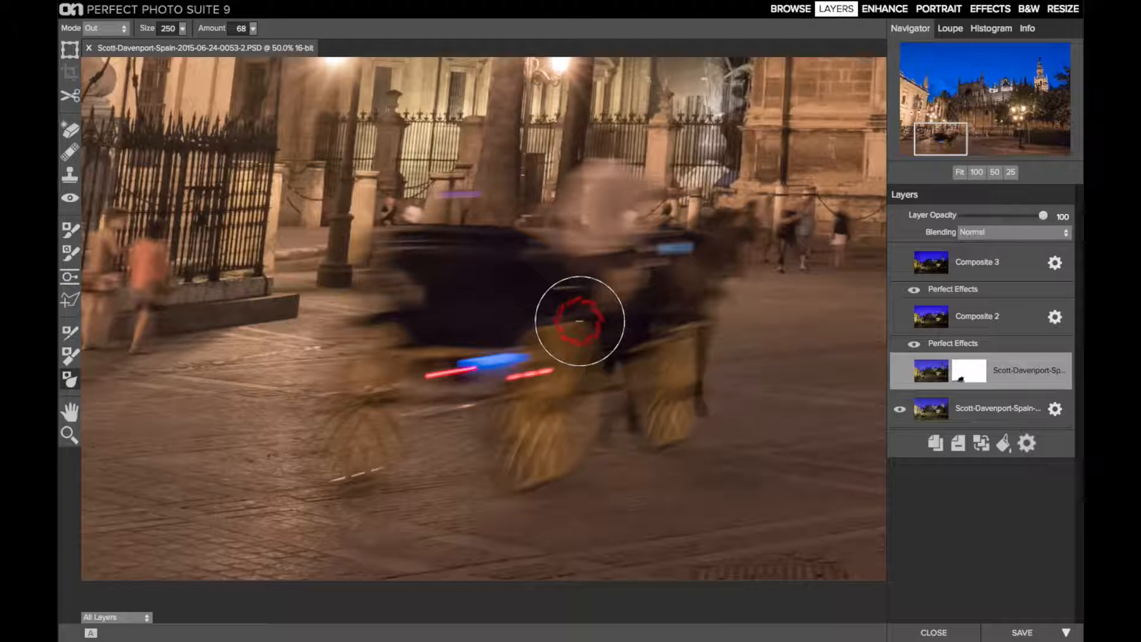
mouse_move(579, 321)
left_mouse_down()
mouse_move(731, 334)
mouse_move(904, 378)
left_mouse_up()
left_click(904, 373)
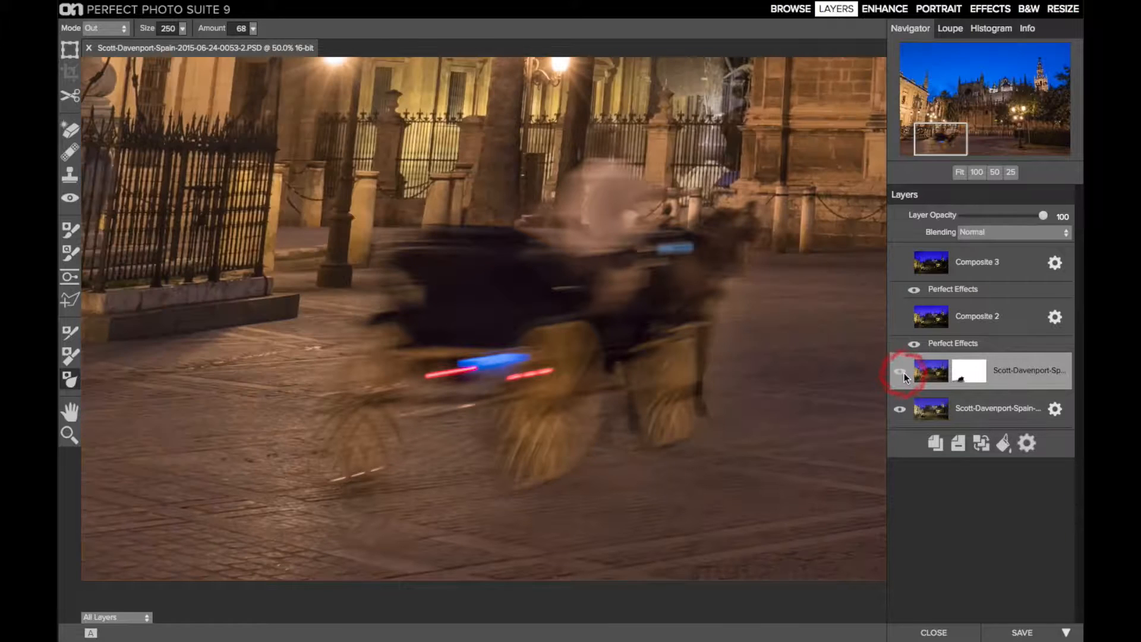
key("super+0")
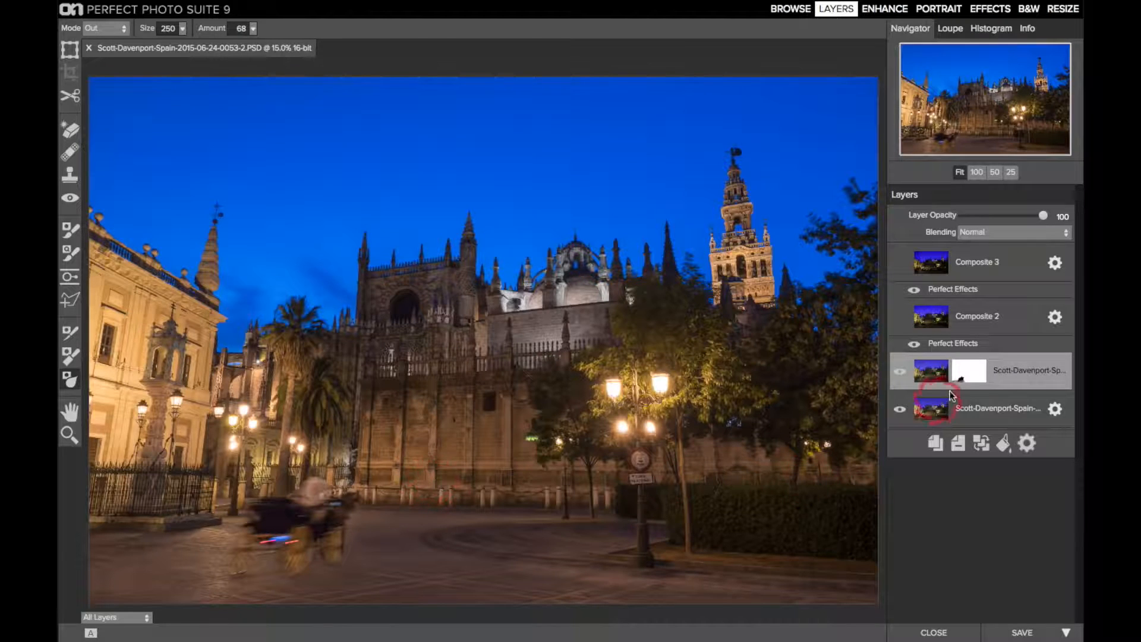
Step: Review the layer commands for stamping and converting layers, and turn on the Composite 2 smart layer
left_click(984, 306)
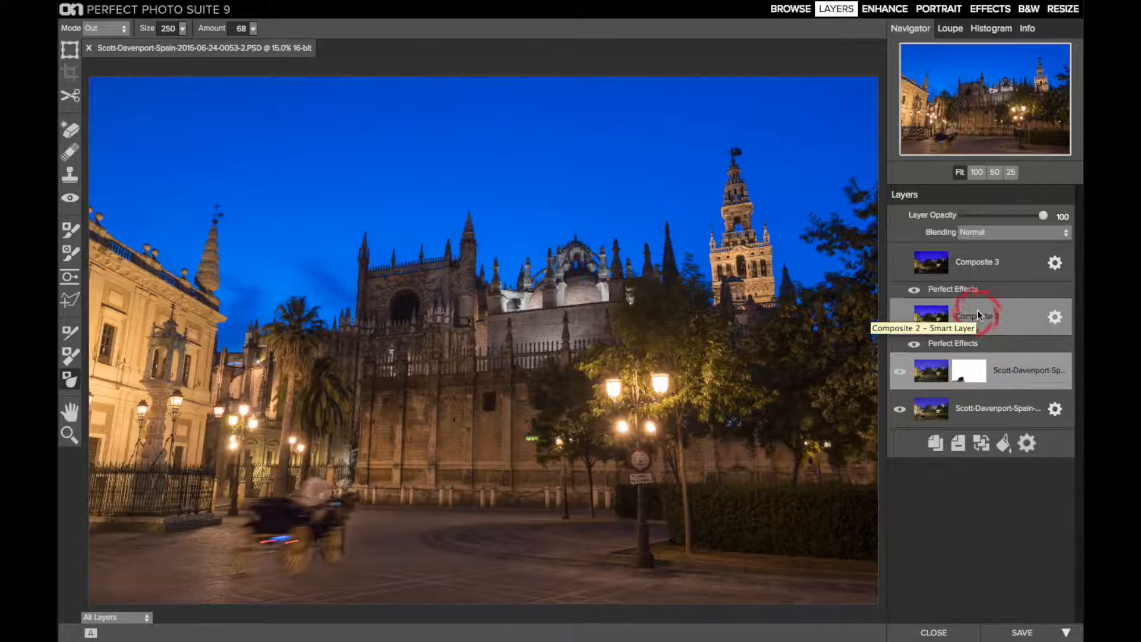
mouse_move(341, 4)
left_click(288, 9)
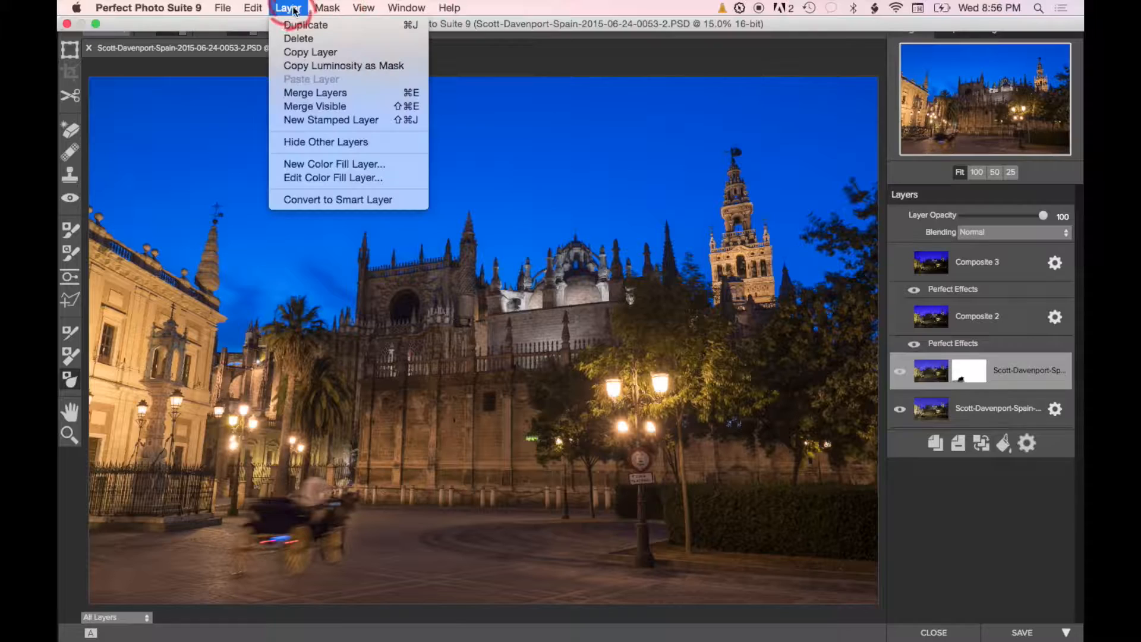
left_click(984, 317)
left_click(907, 317)
left_click(900, 315)
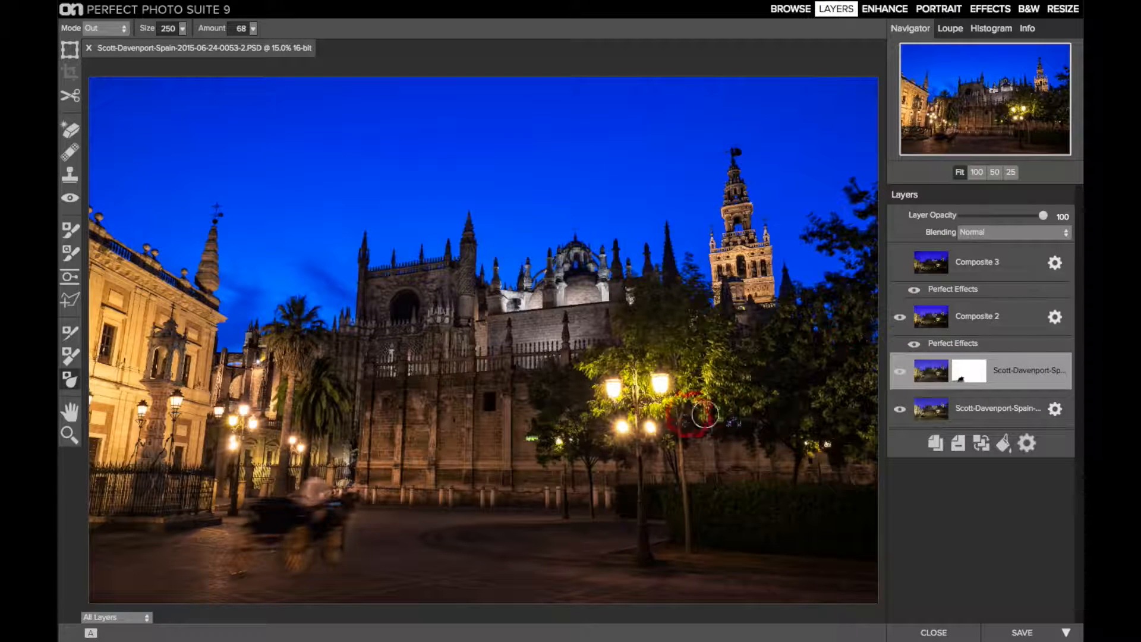
left_click(327, 429)
mouse_move(327, 429)
left_mouse_down()
mouse_move(319, 459)
mouse_move(345, 471)
left_mouse_up()
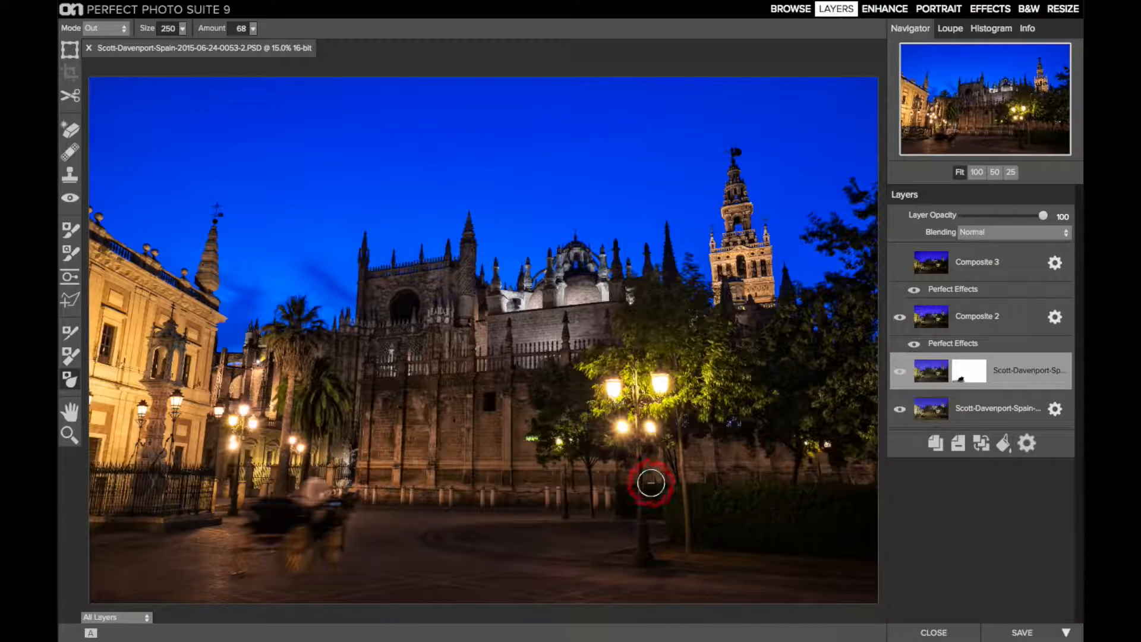
Step: Turn on the Composite 3 smart layer above Composite 2
left_click(983, 261)
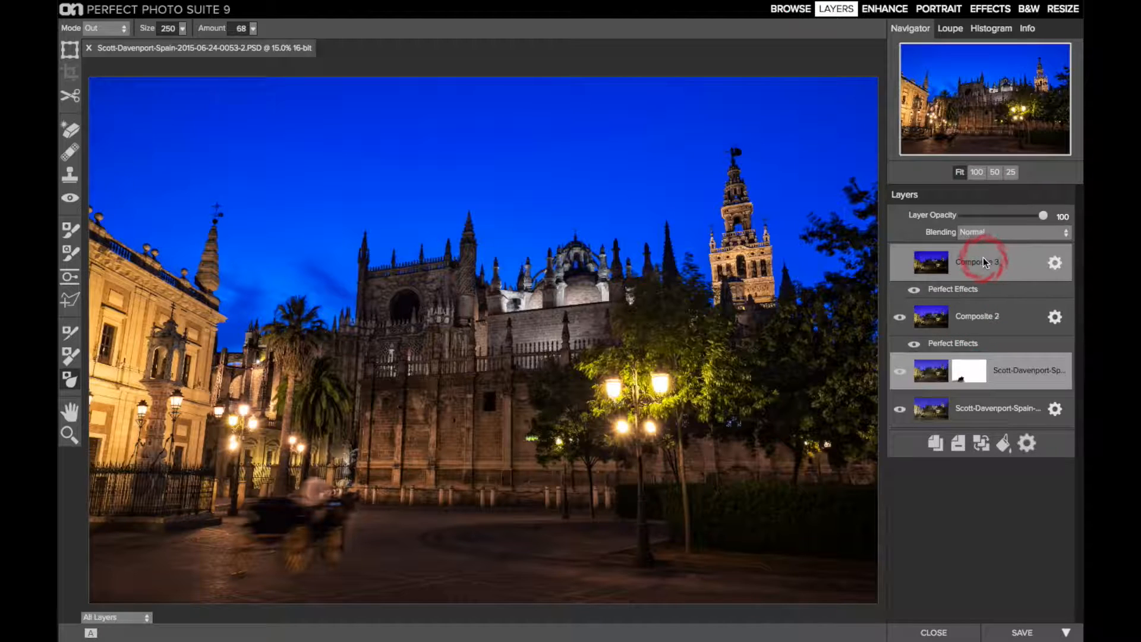
left_click(902, 259)
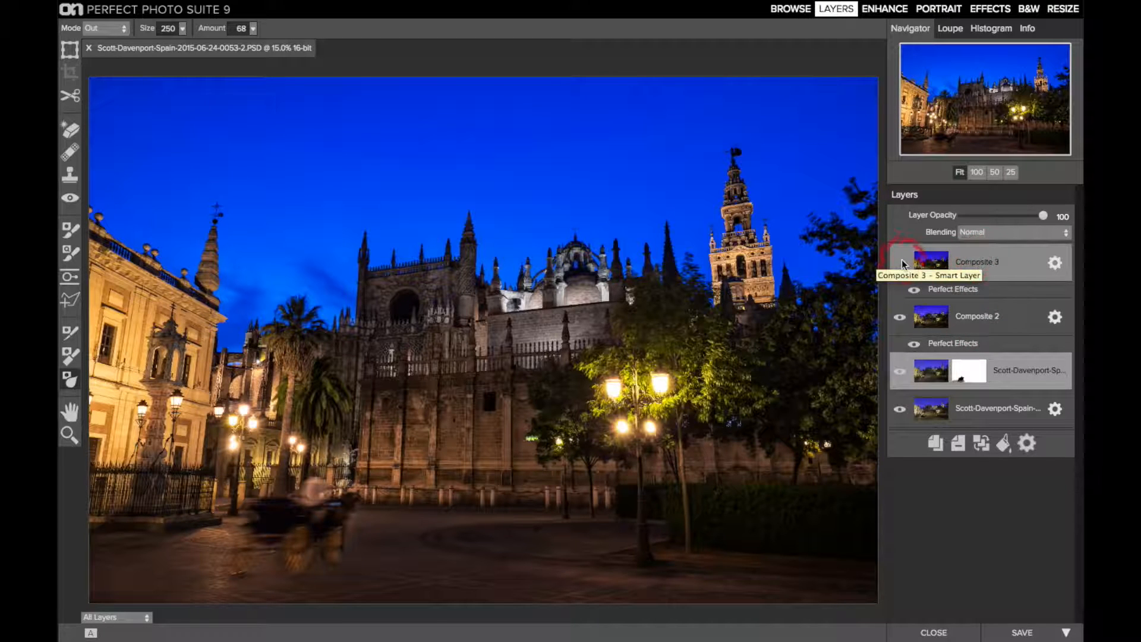
left_click(901, 259)
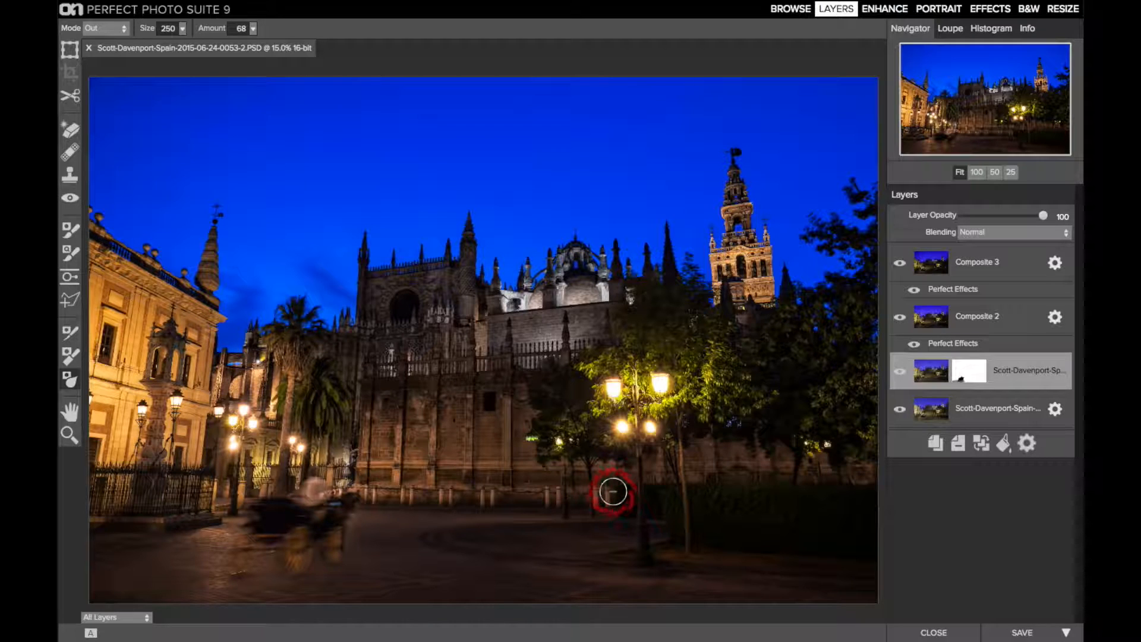
Step: Hide the Composite 3 layer, open Composite 2's Perfect Effects filter stack and select its base layer
left_click(980, 332)
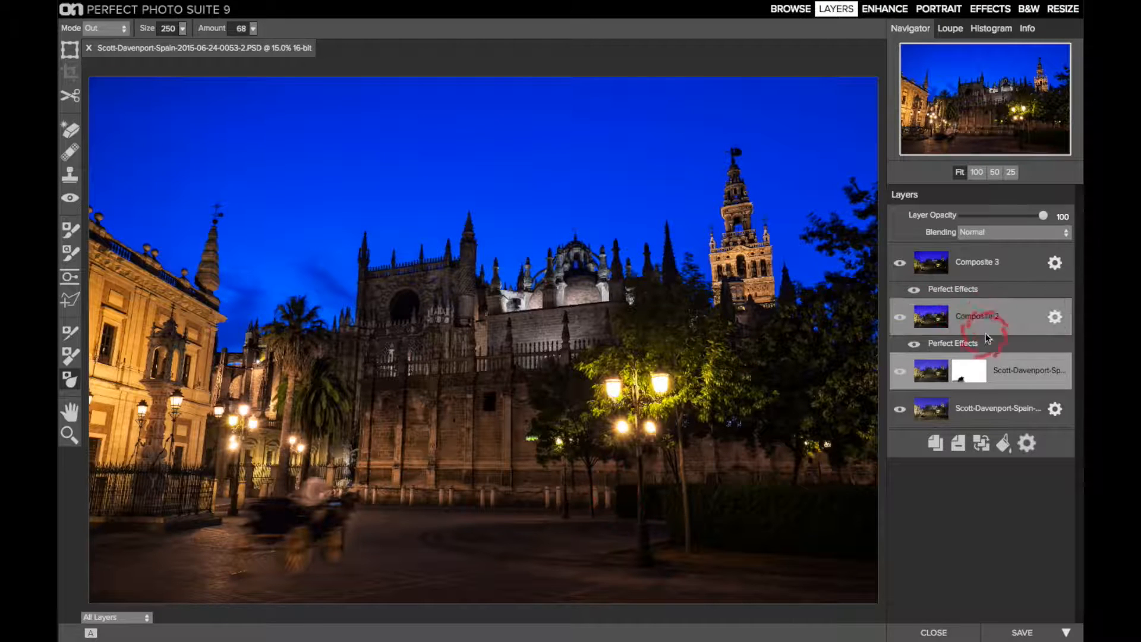
left_click(941, 323)
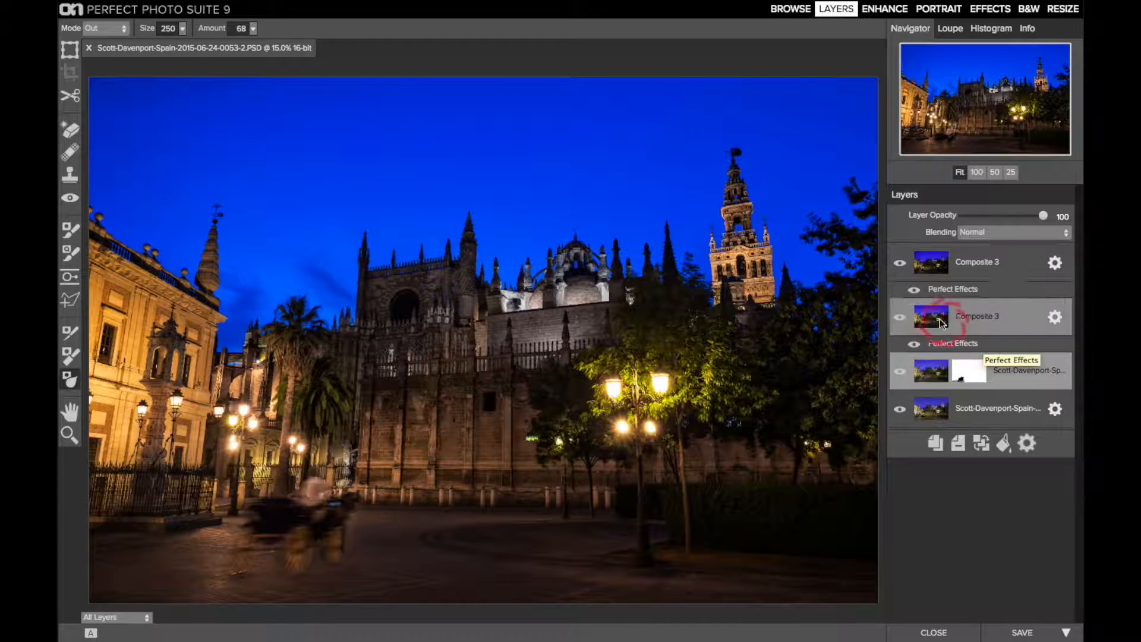
left_click(897, 261)
left_click(904, 315)
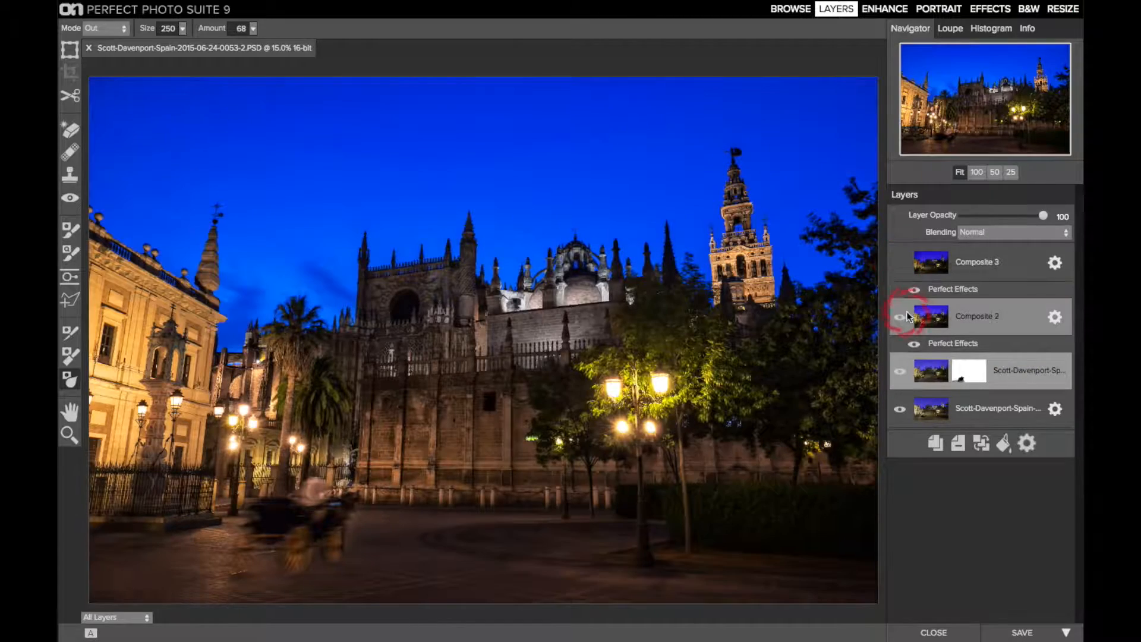
left_click(901, 316)
left_click(901, 316)
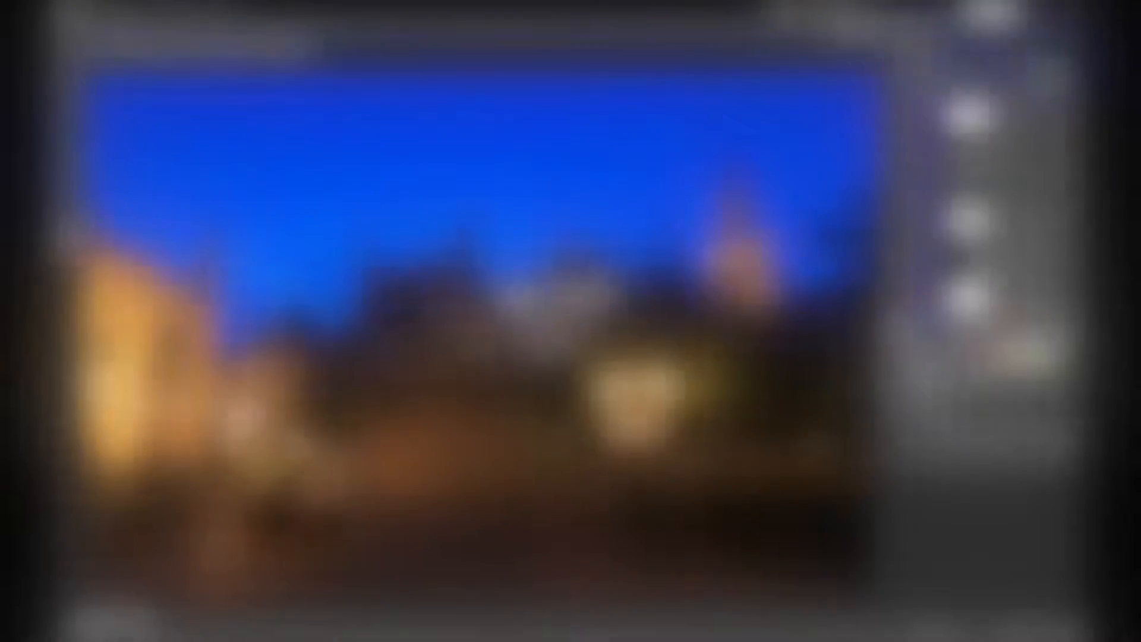
left_click(1002, 337)
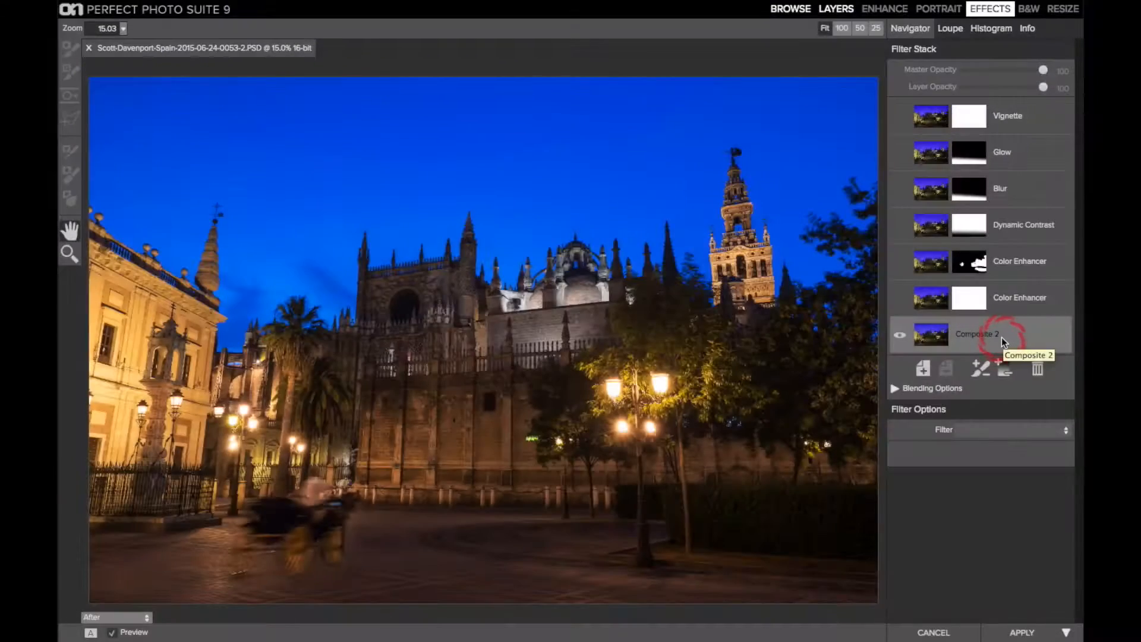
Step: Turn on the lower Color Enhancer filter just above Composite 2 and review its temperature and blue color range settings
left_click(1012, 298)
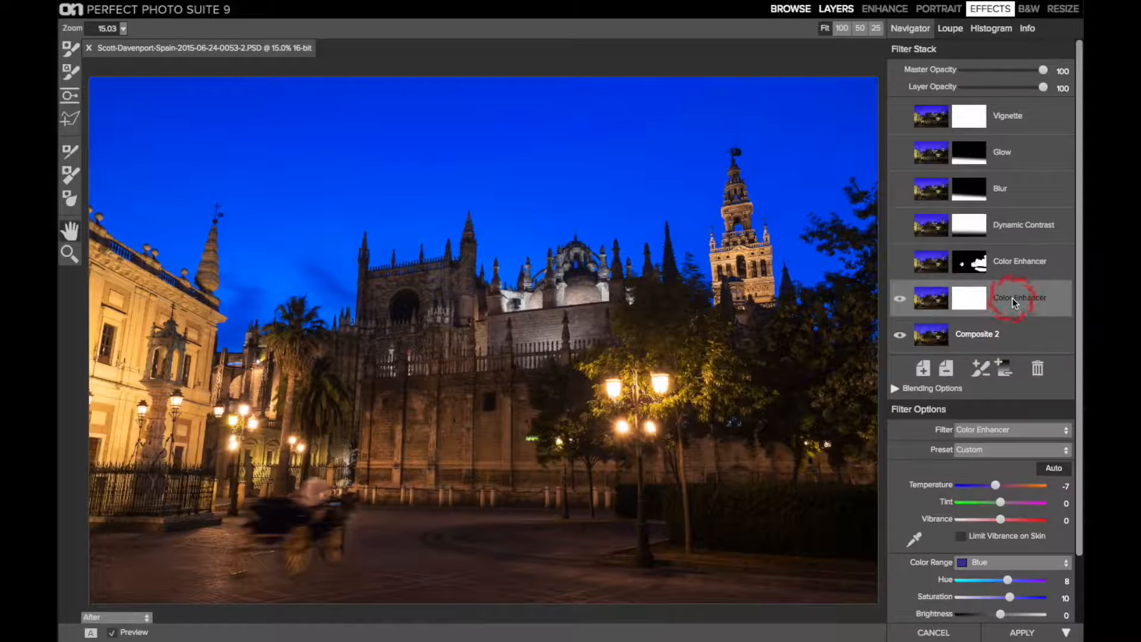
left_click(1014, 461)
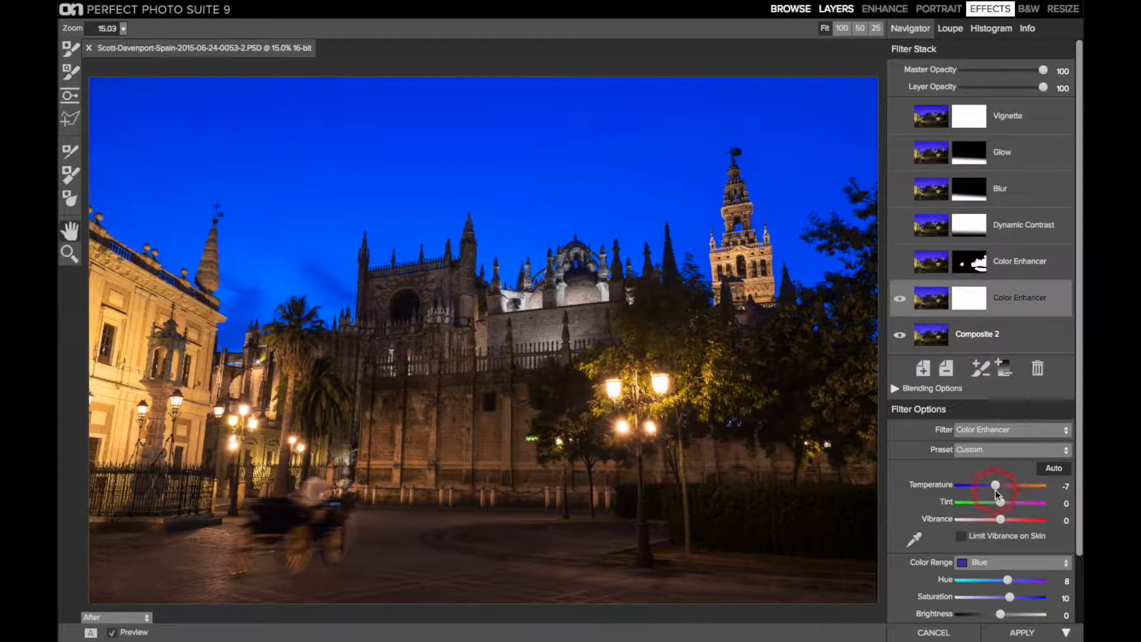
scroll(994, 526, "down", 1)
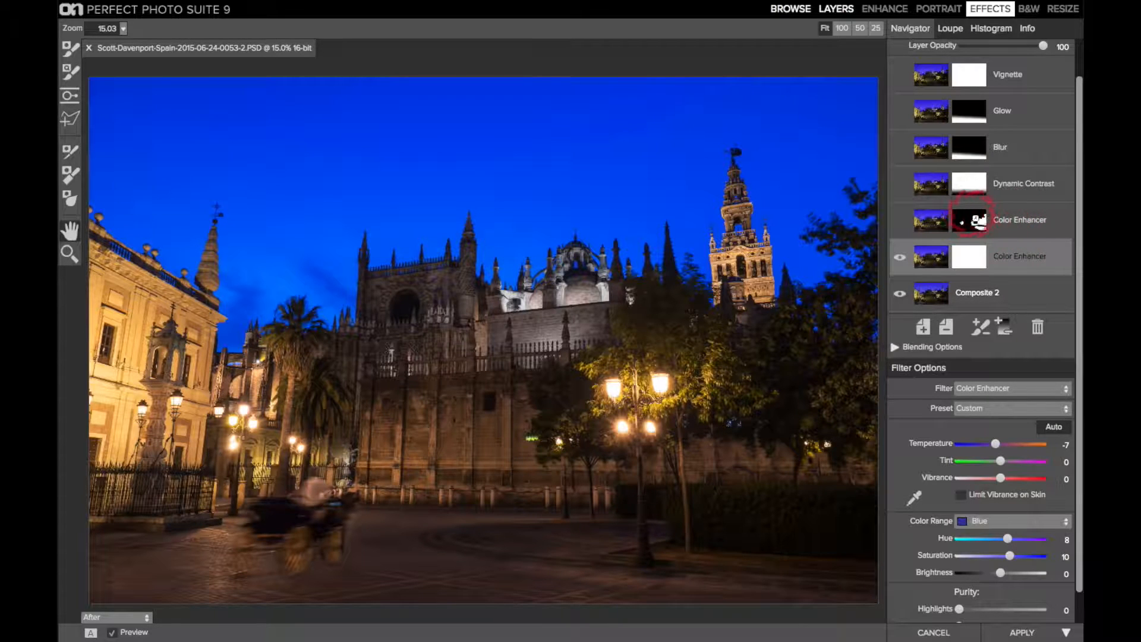
Step: Turn on the masked Color Enhancer filter with the Green Enhancer preset, and check its foliage mask with the red overlay shown and hidden
left_click(980, 217)
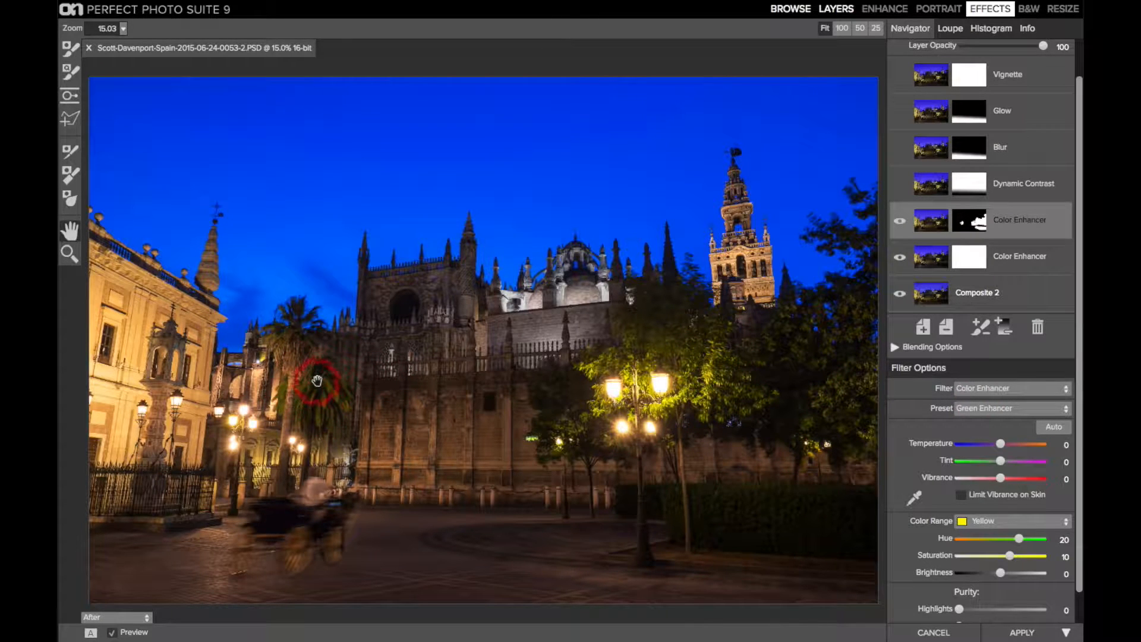
key("ctrl+m")
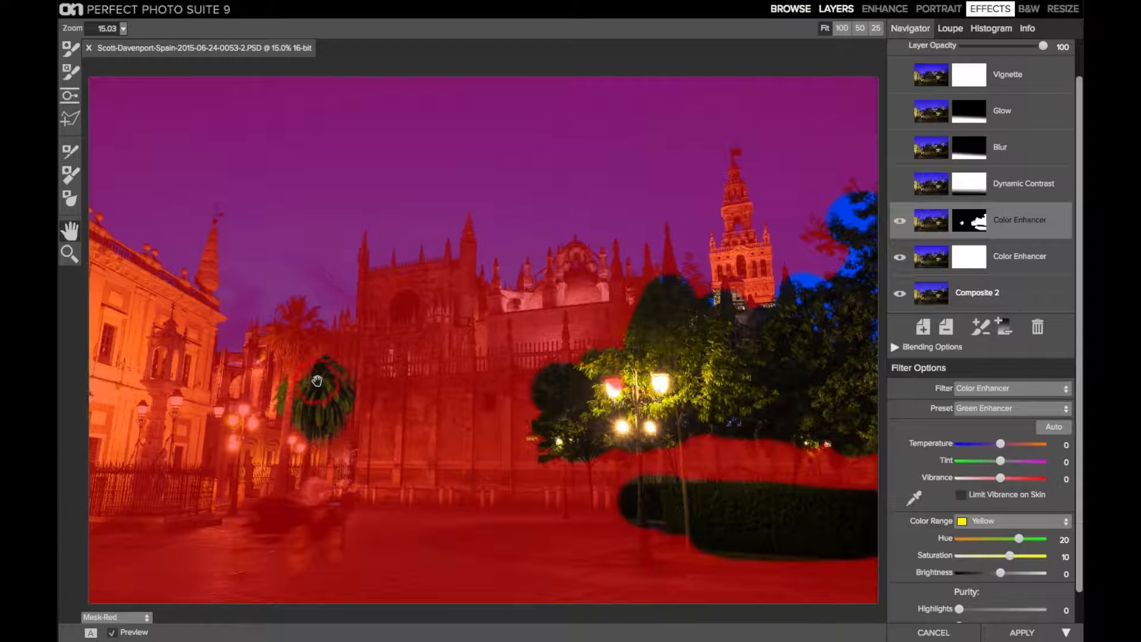
key("ctrl+m")
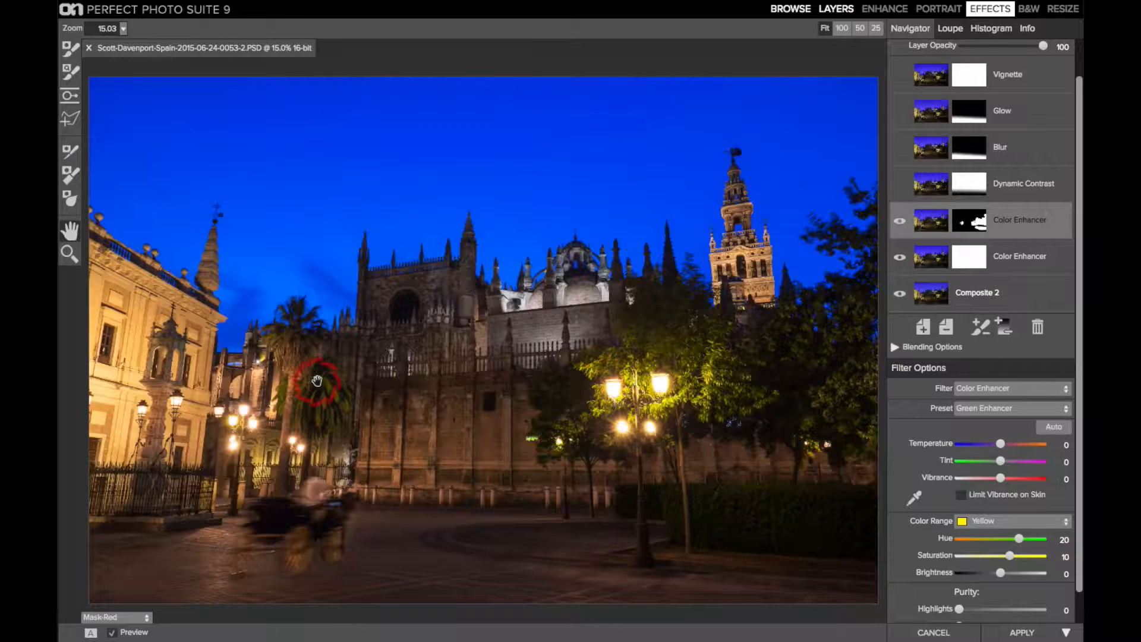
Step: Turn on the Dynamic Contrast, Blur, Glow and Vignette filters in turn, reviewing the settings of each
left_click(1014, 183)
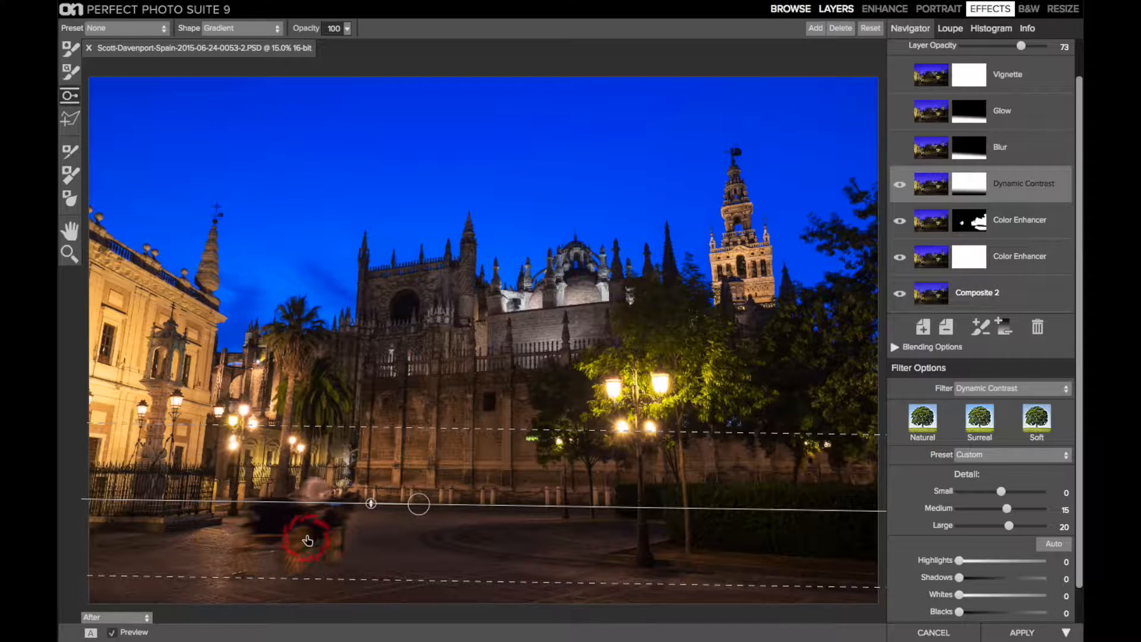
left_click(1003, 149)
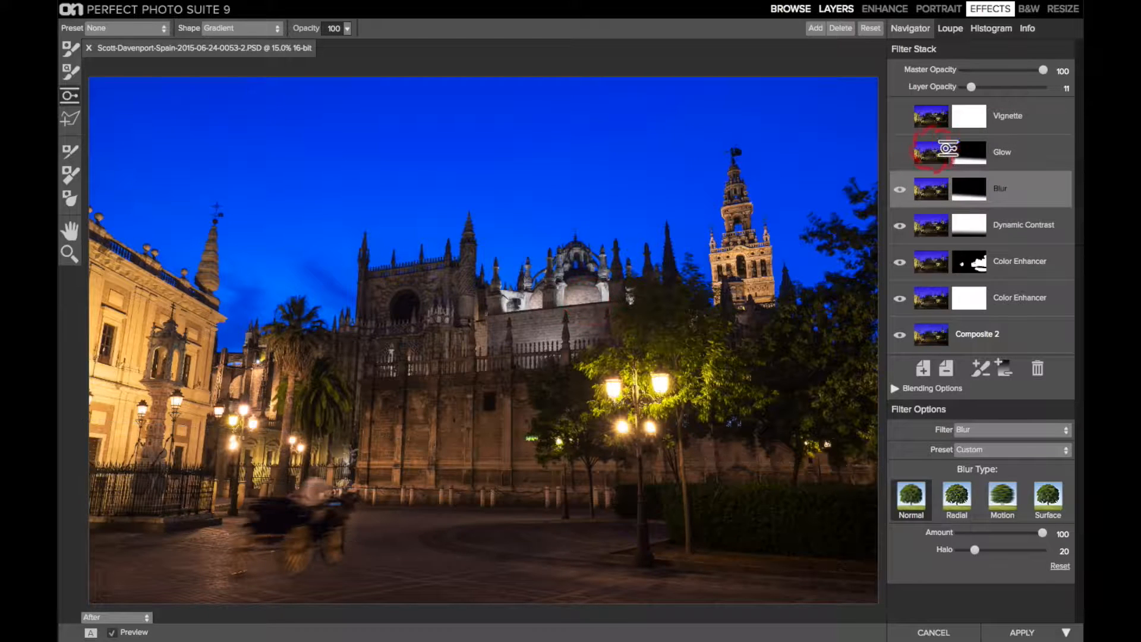
left_click(1004, 154)
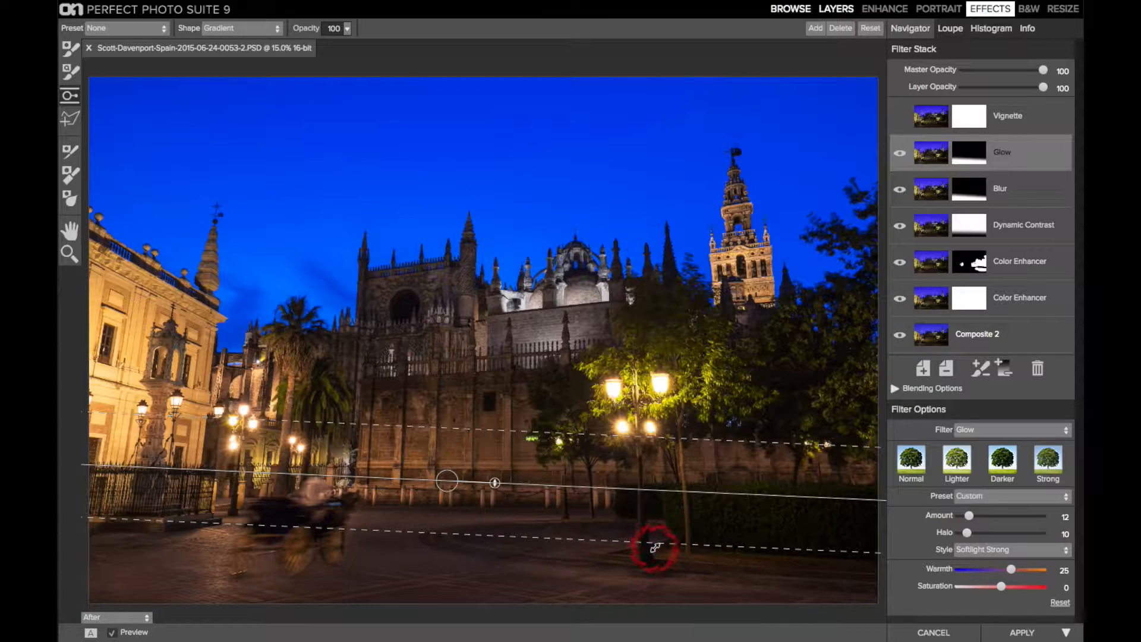
left_click(921, 408)
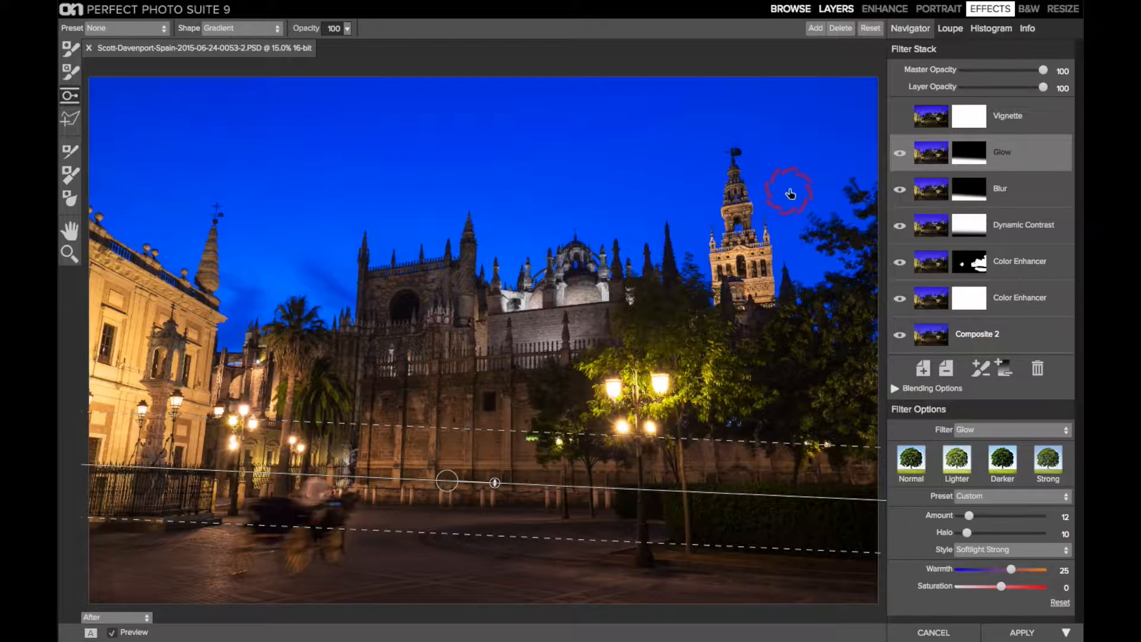
left_click(1005, 115)
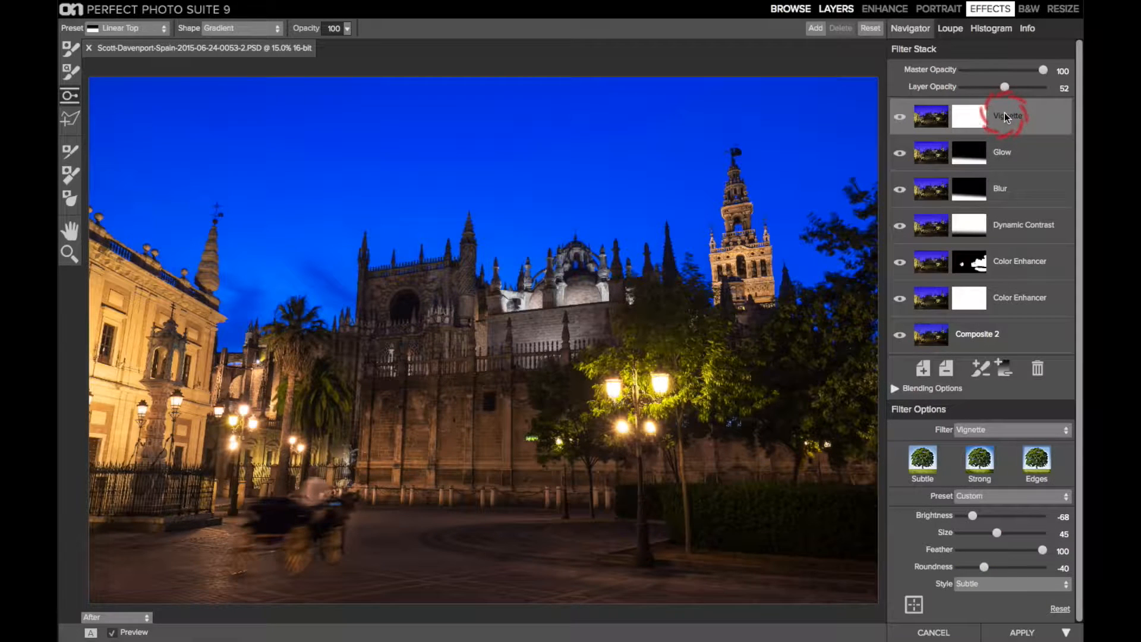